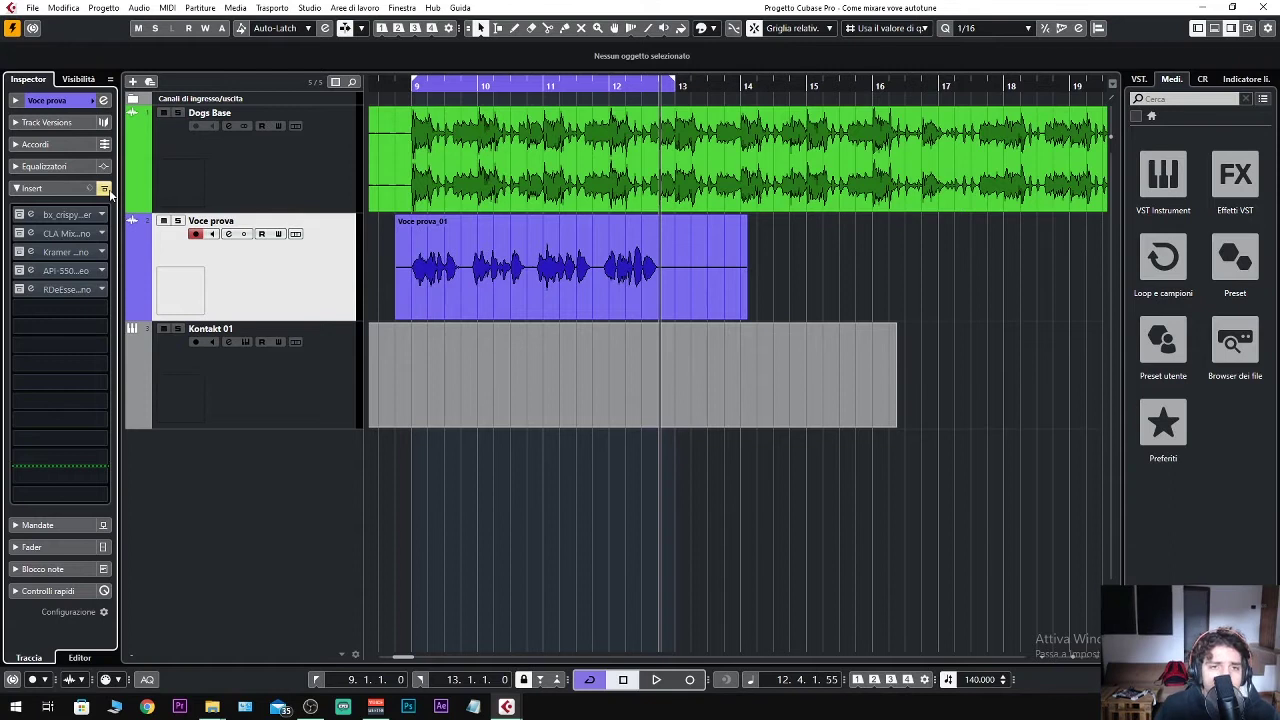
- Play the looped section to hear the Voce prova vocal with all its inserts bypassed, and stop playback
key("space")
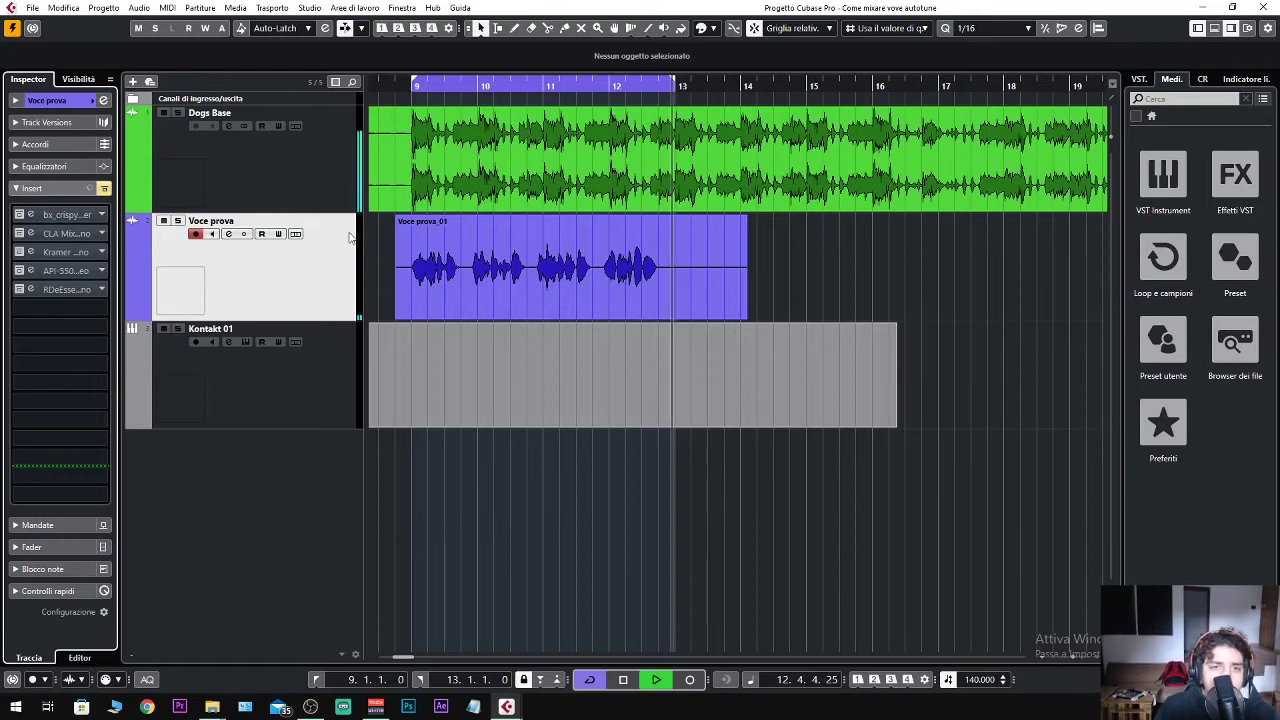
left_click(399, 262)
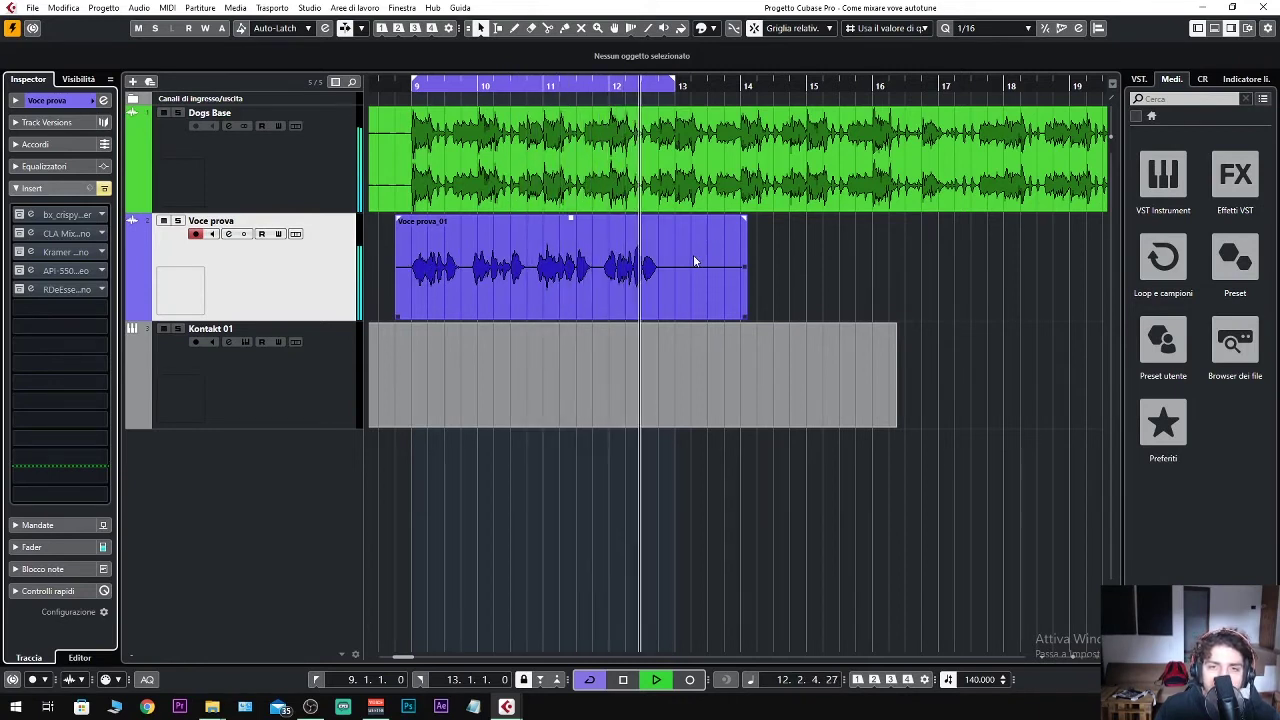
key("space")
key("Escape")
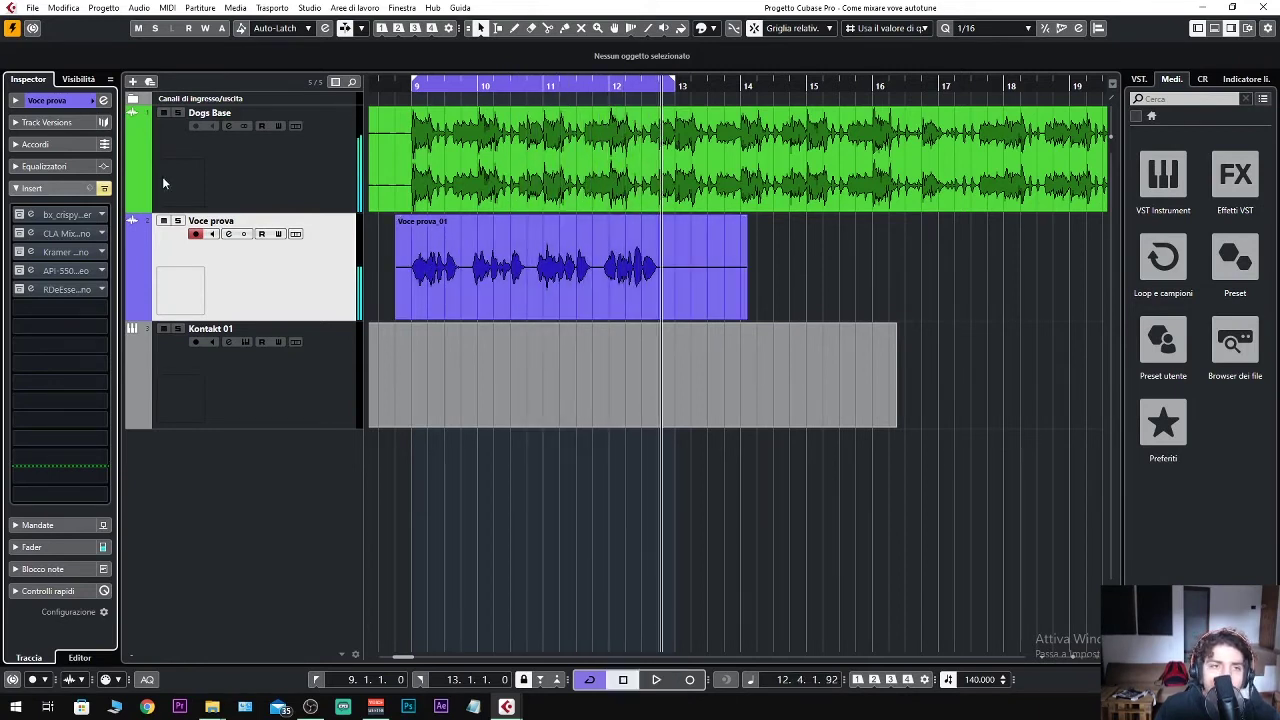
- Reactivate the bx_crispytuner insert on the Voce prova track and audition the loop with it
left_click(24, 215)
key("space")
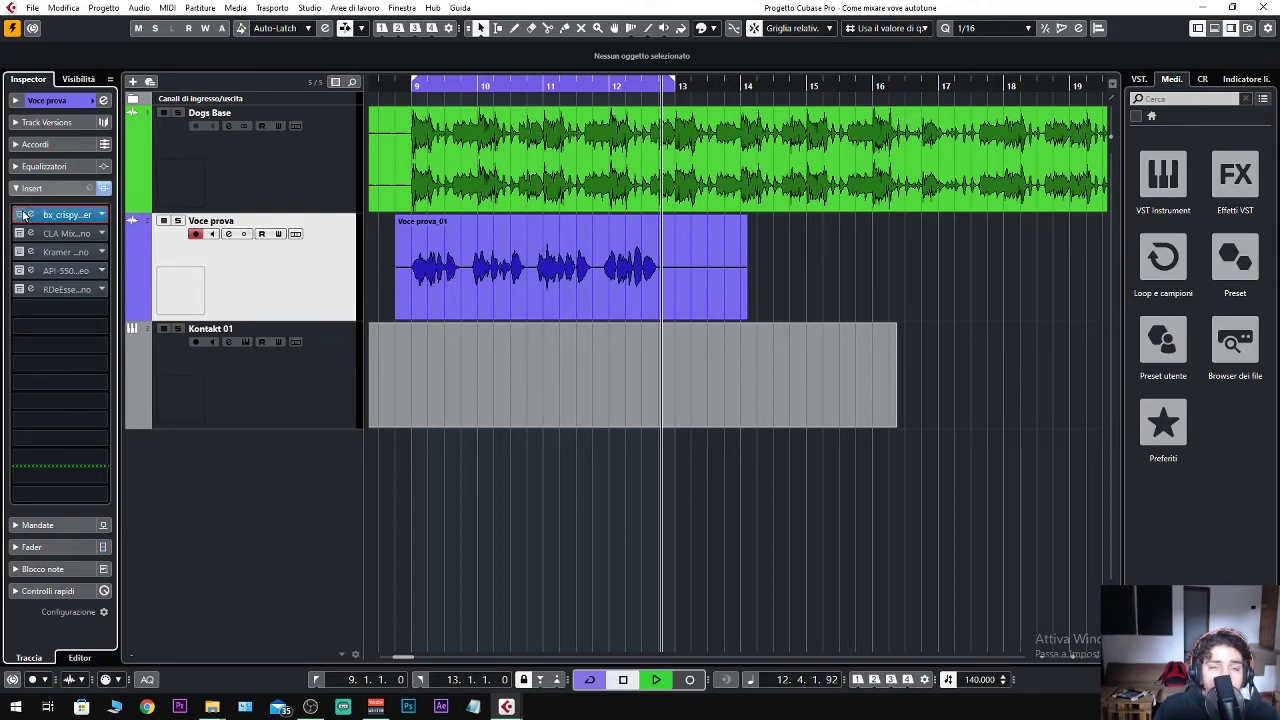
left_click(423, 277)
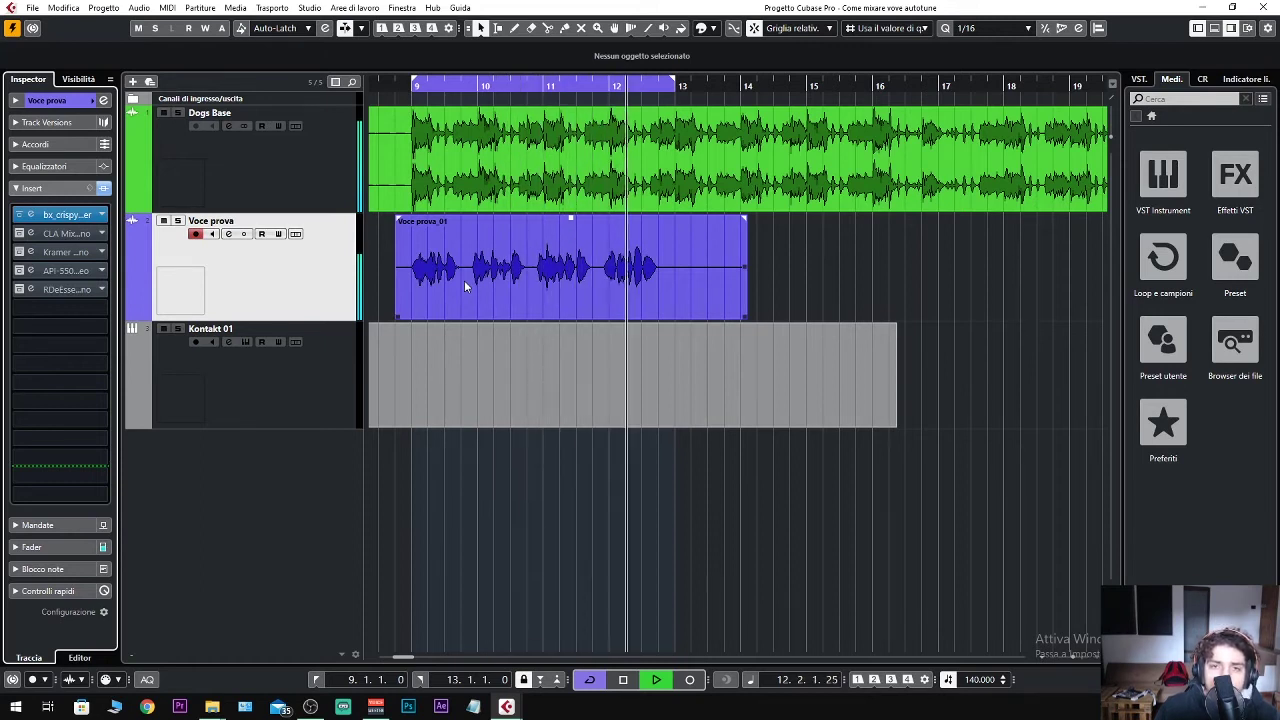
key("space")
left_click(380, 265)
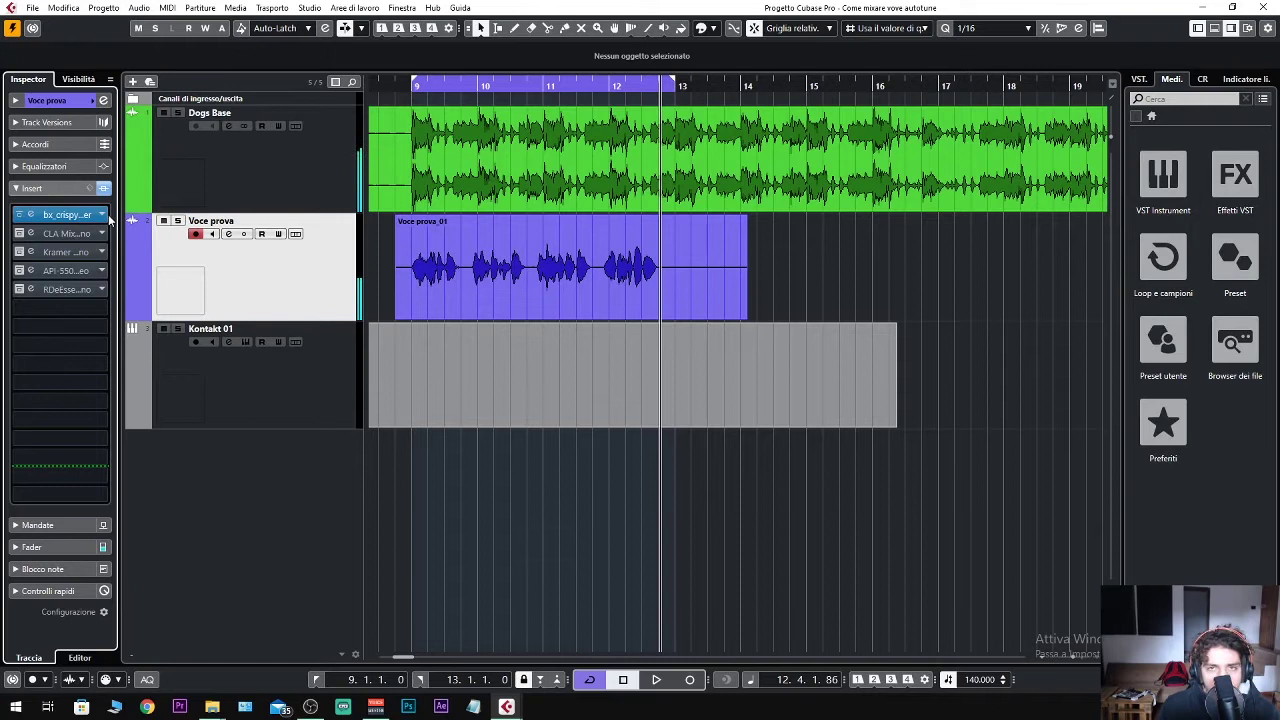
- Activate the CLA MixHub Mono insert on Voce prova, with its window moved clear, and switch its Analog mode off and back on
left_click(58, 236)
left_click_drag(781, 144, 623, 104)
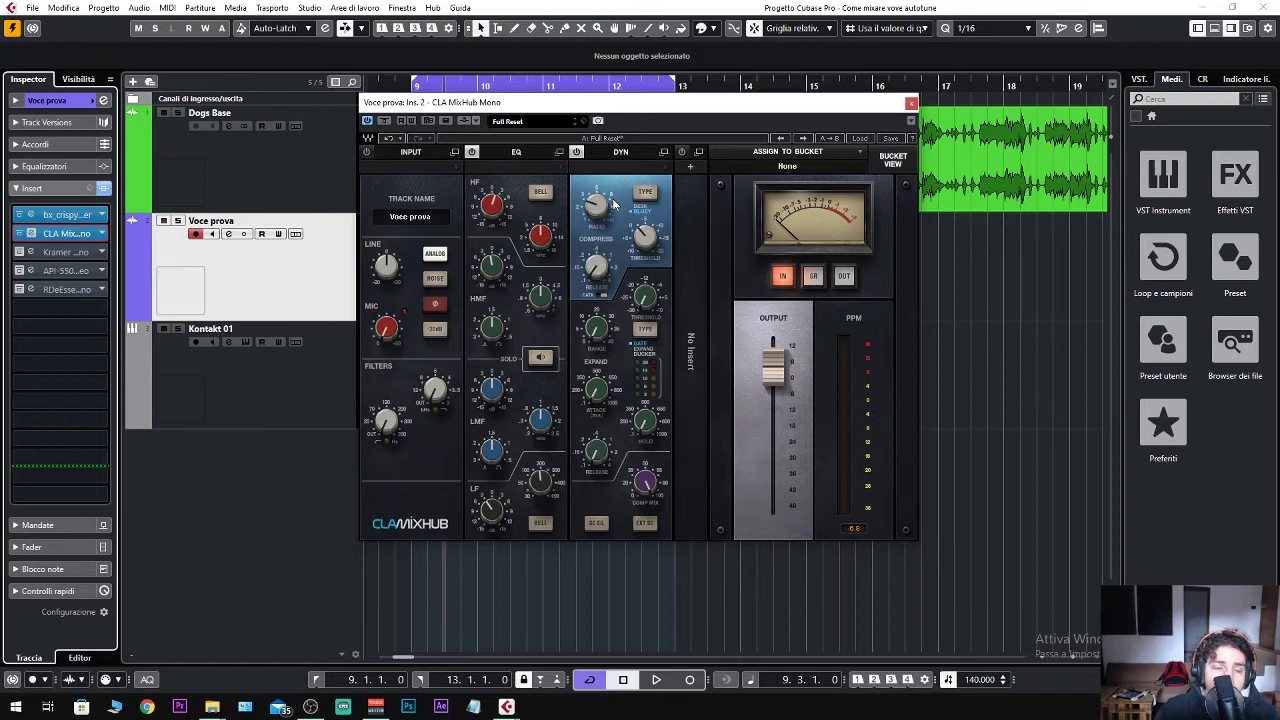
left_click(448, 256)
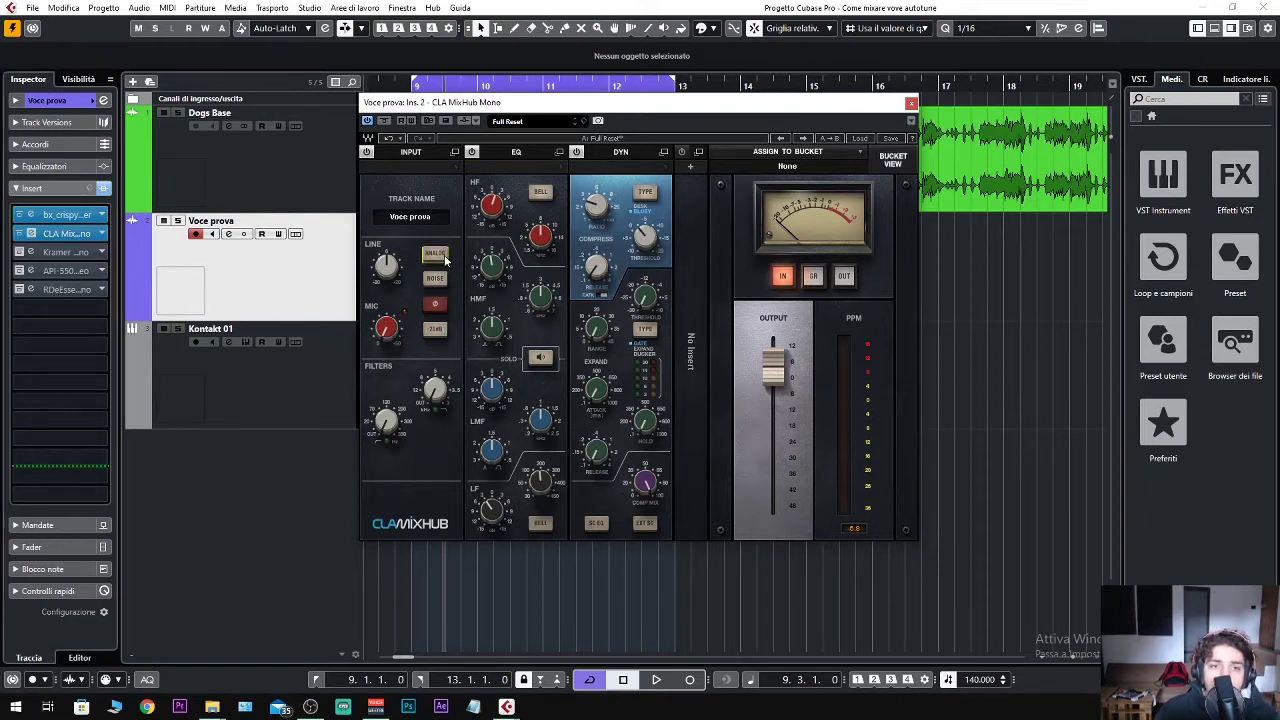
left_click(446, 256)
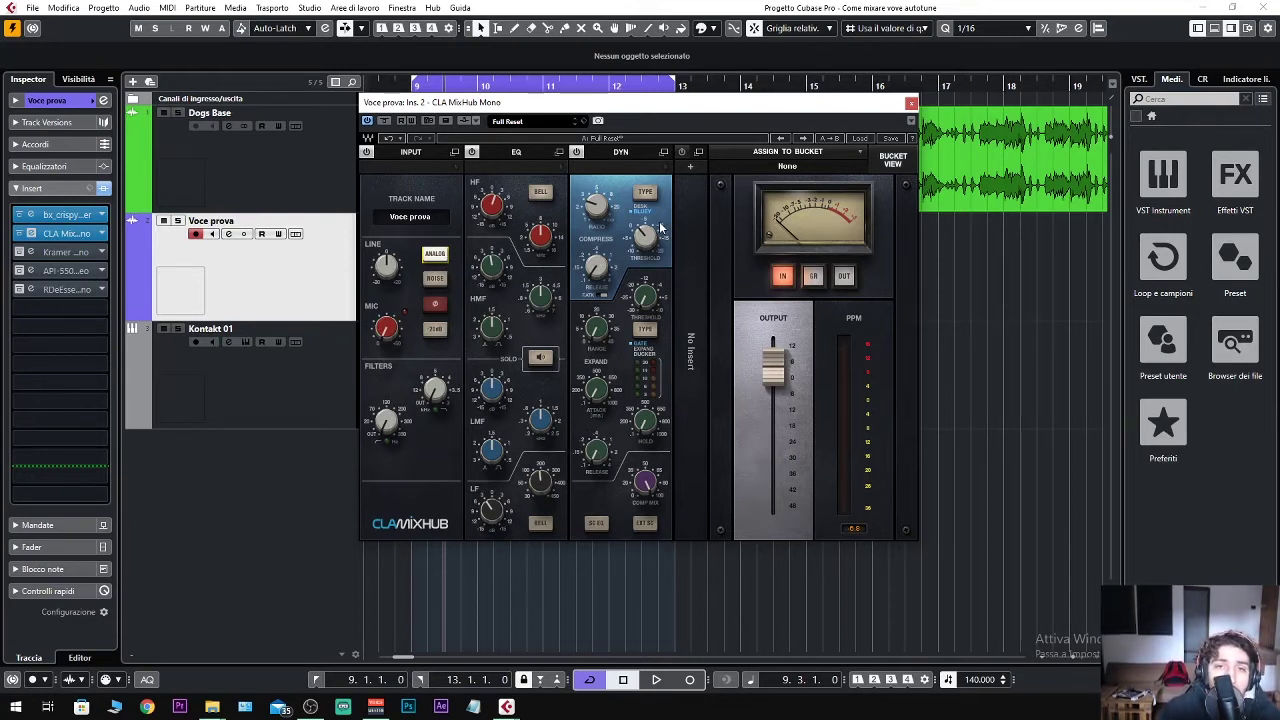
- Audition the vocal through CLA MixHub while examining its compressor and high-frequency EQ settings
key("space")
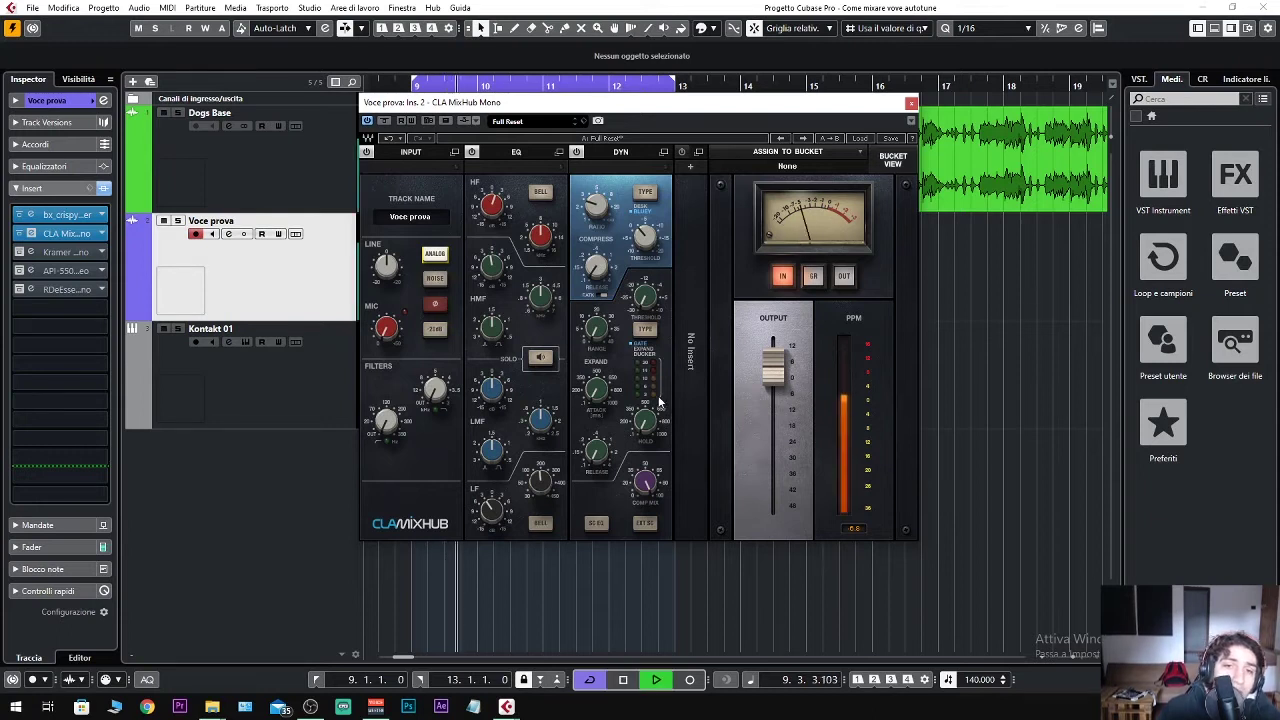
key("space")
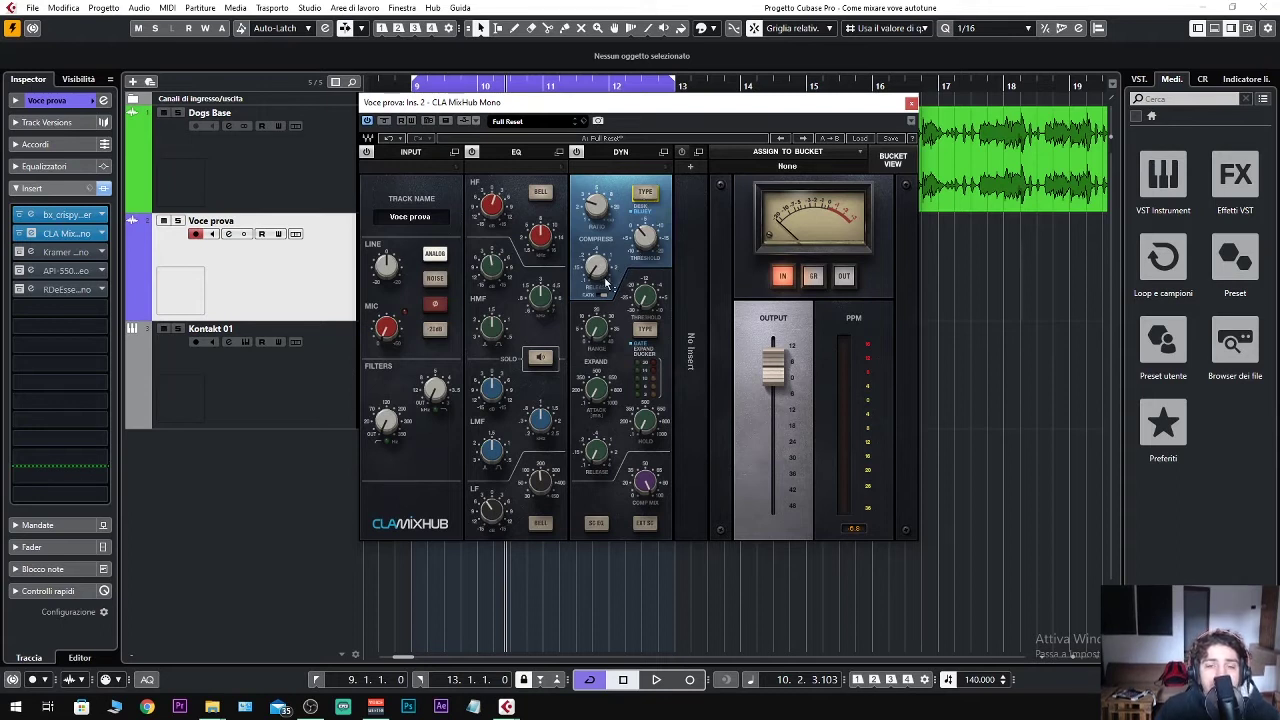
mouse_move(603, 272)
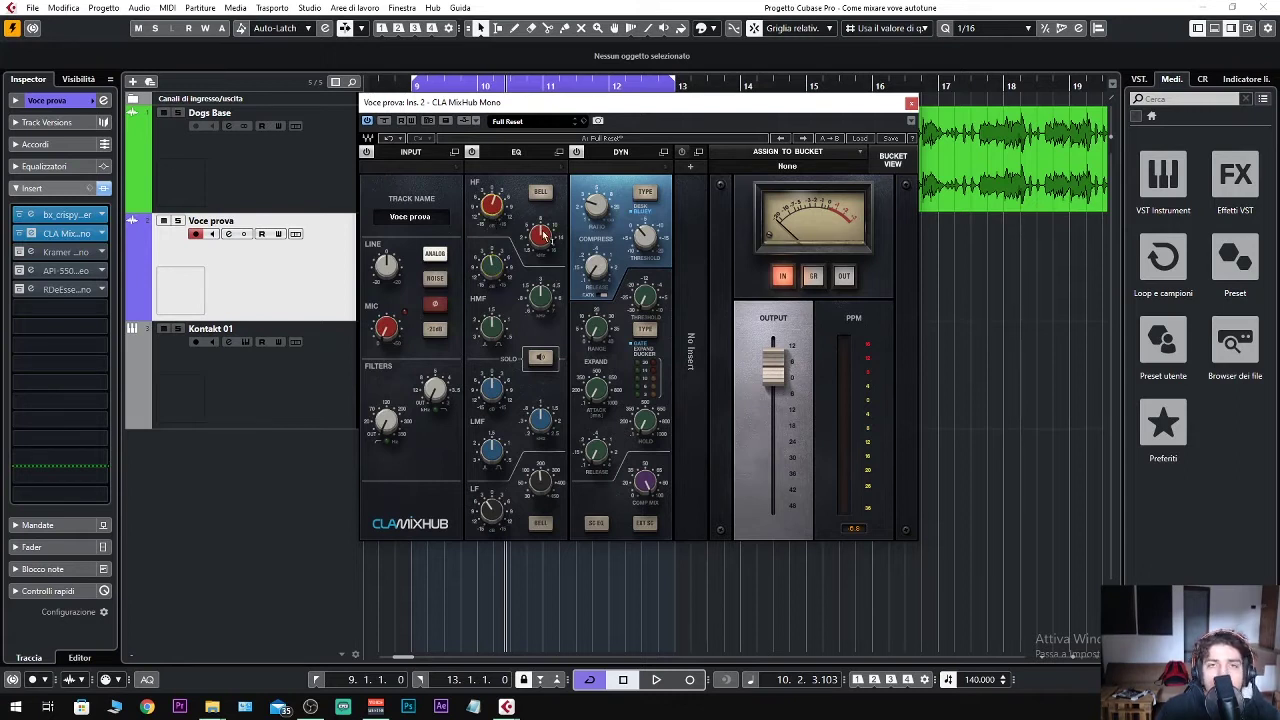
mouse_move(550, 240)
key("space")
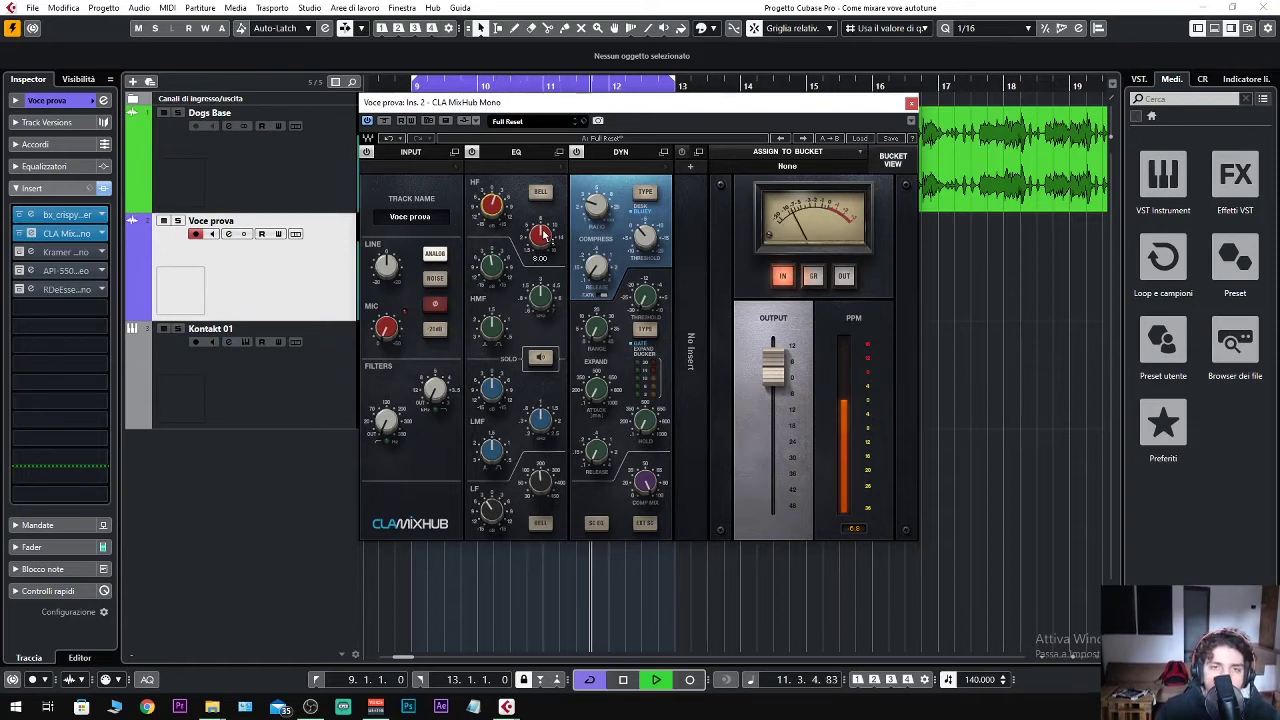
key("space")
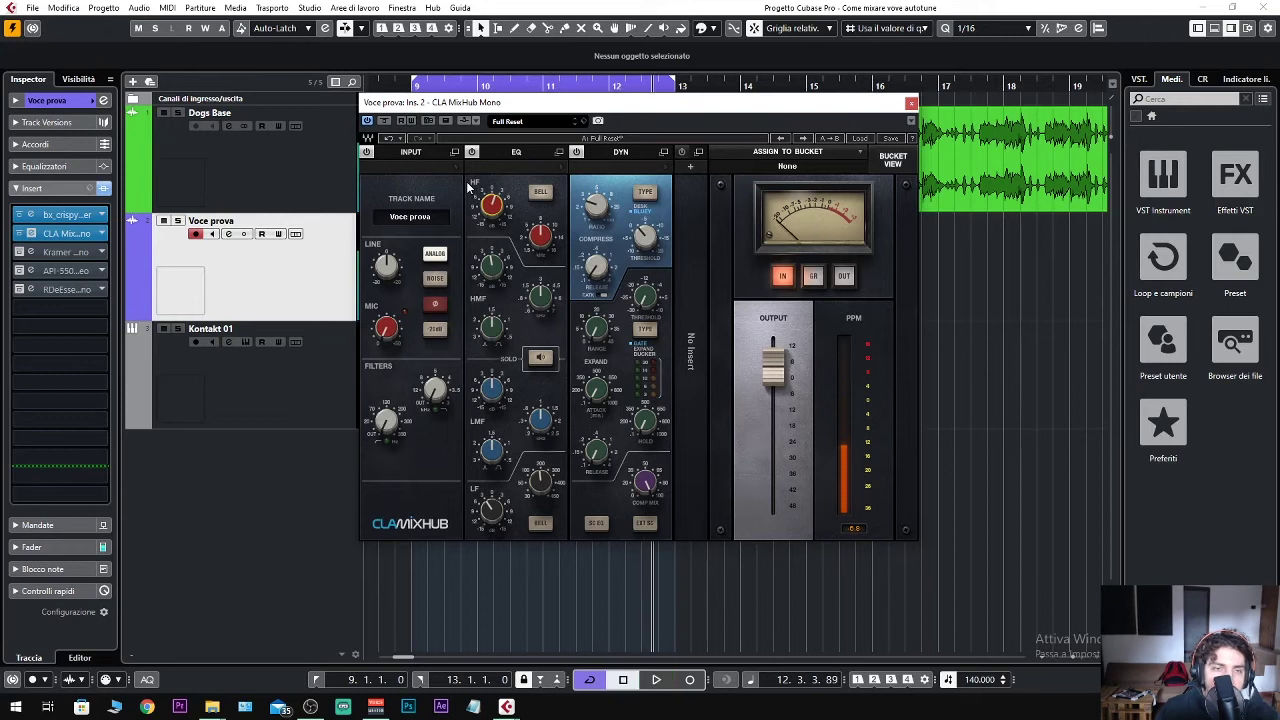
- Compare the vocal with CLA MixHub bypassed and active during playback, and close the plug-in window
key("space")
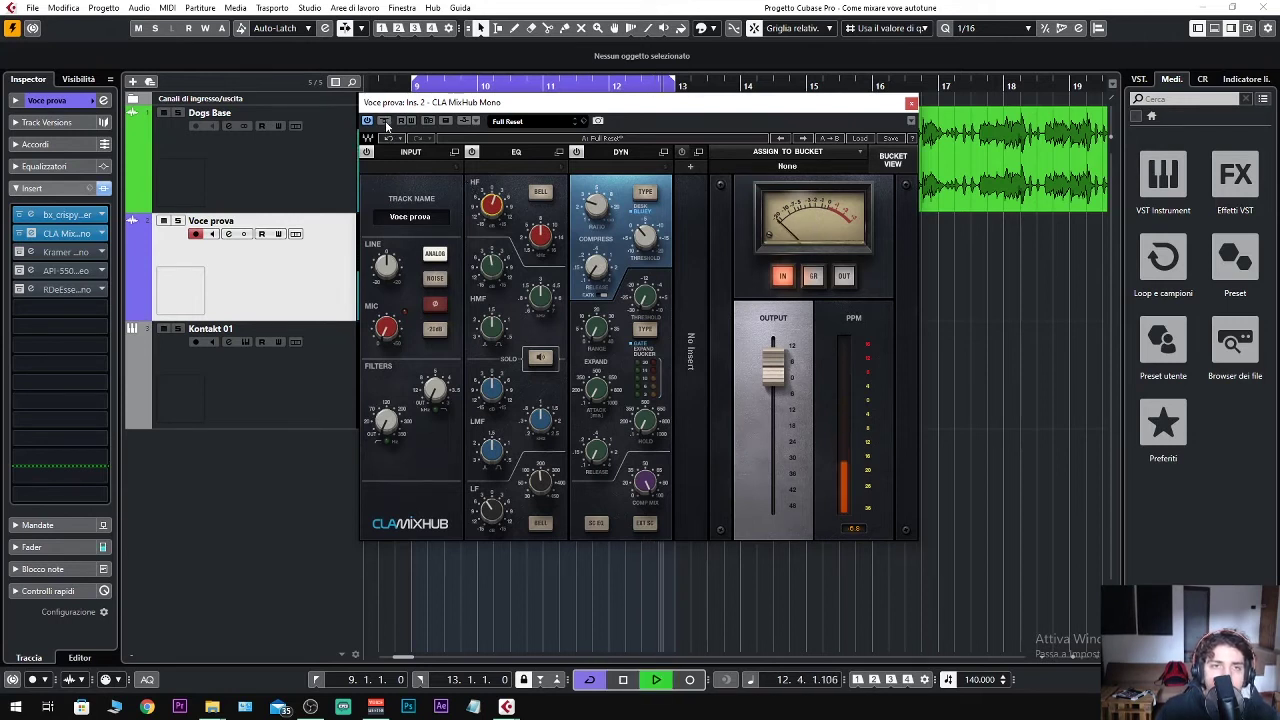
left_click(385, 121)
left_click(385, 121)
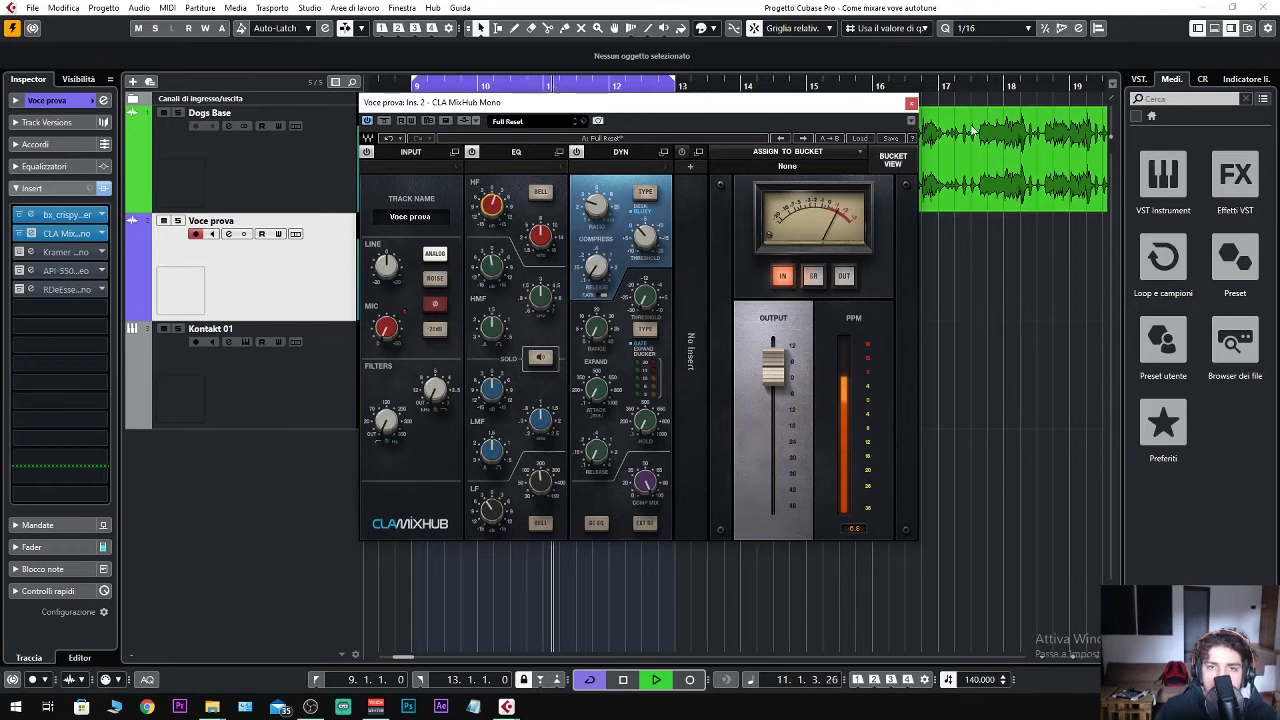
key("space")
left_click(911, 102)
left_click(401, 272)
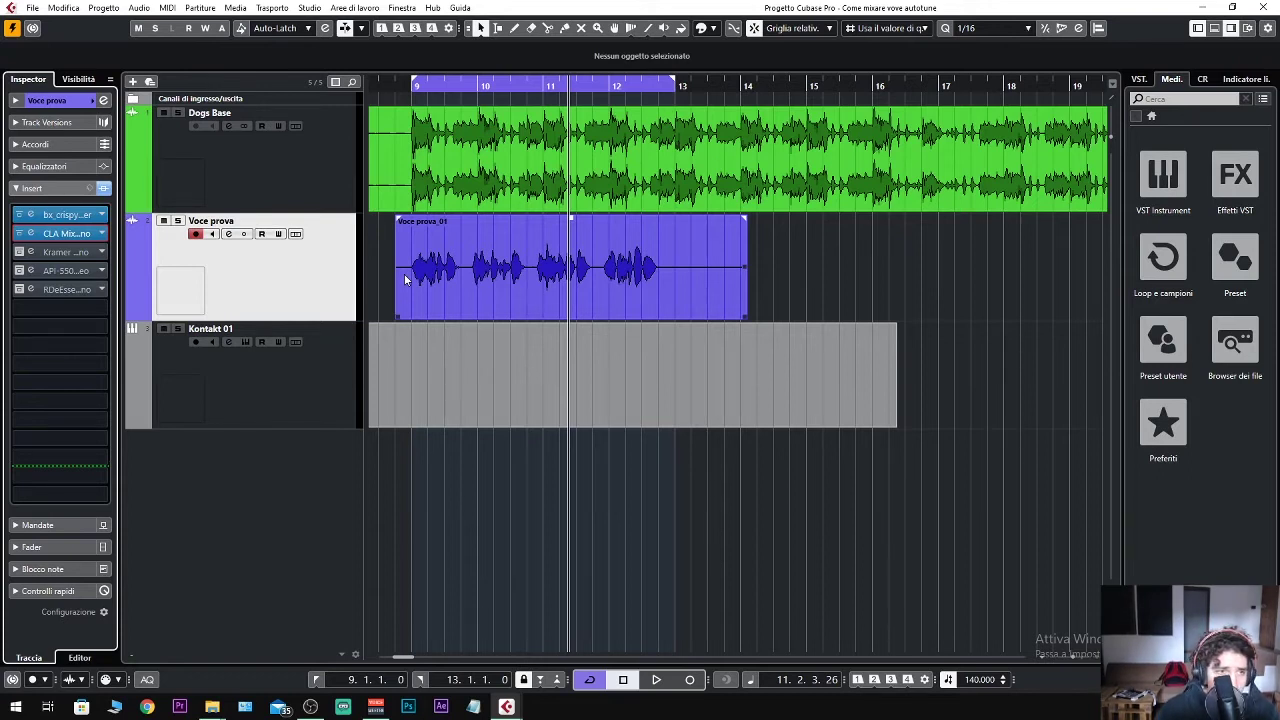
- Activate the Kramer Tape Mono insert on Voce prova and audition the loop with it
left_click(19, 253)
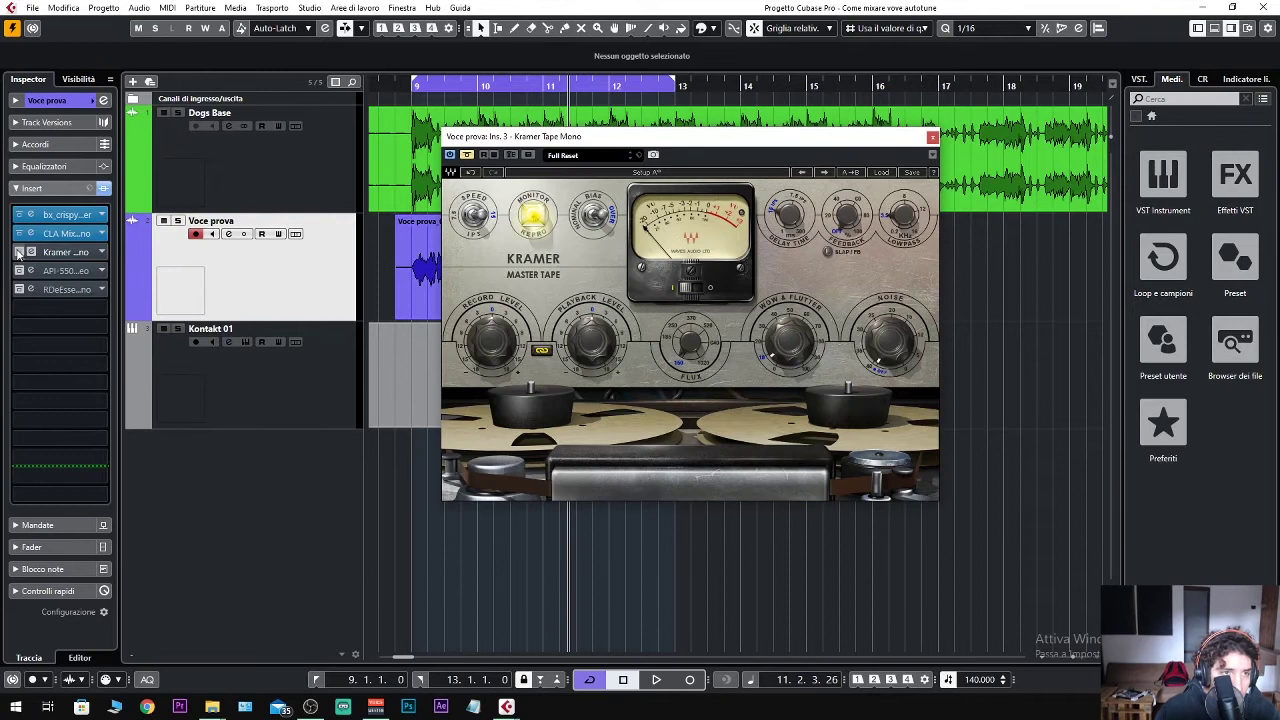
key("space")
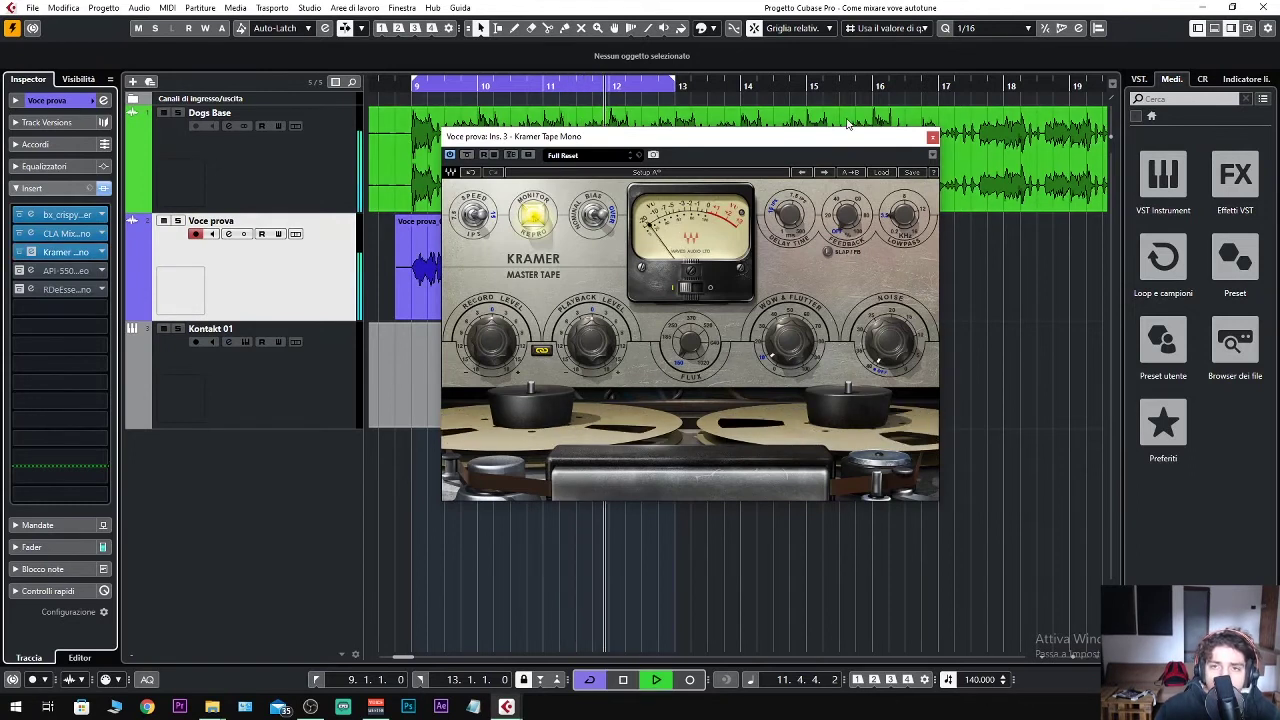
key("space")
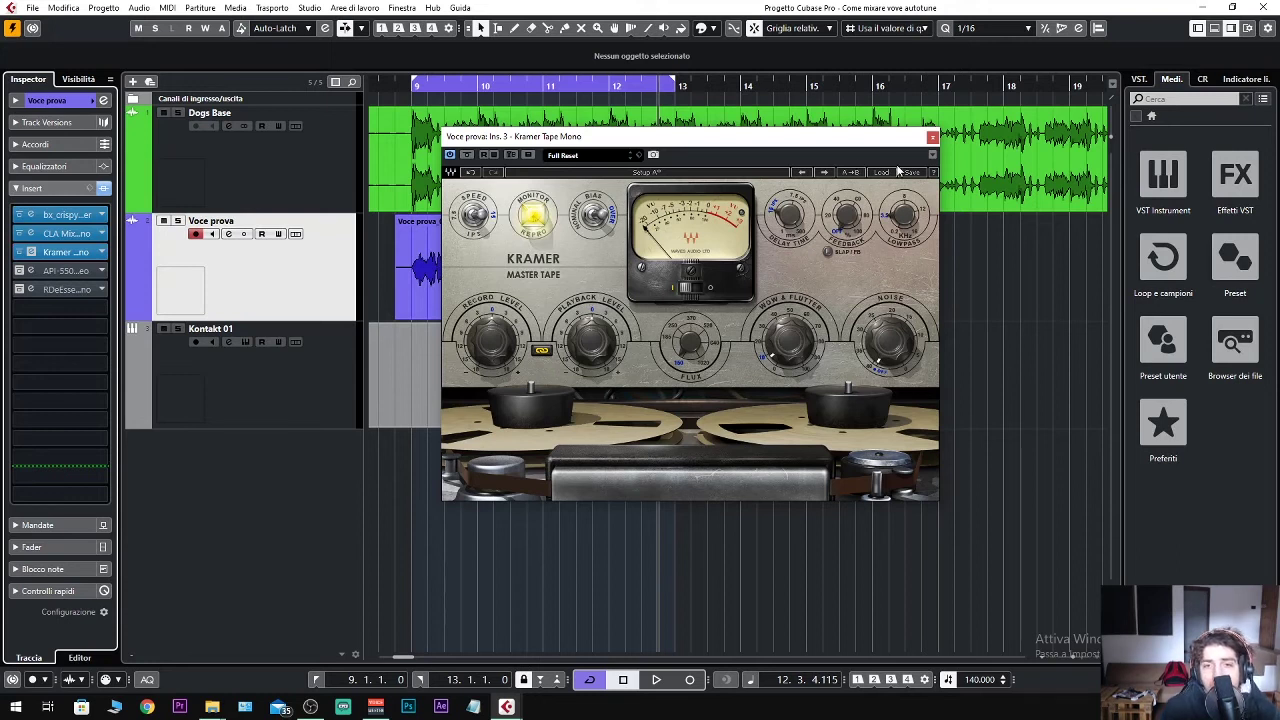
- Examine Kramer Tape's Flux and Wow & Flutter settings and play a short passage of the vocal
mouse_move(700, 350)
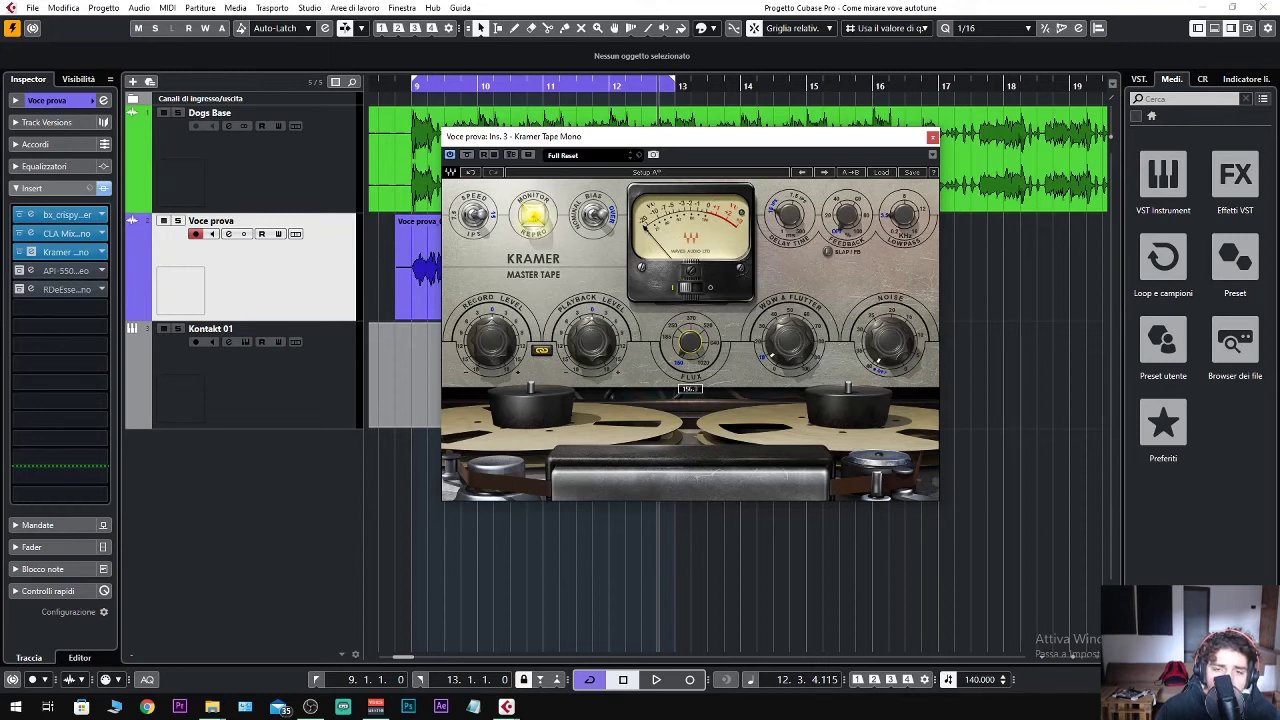
mouse_move(790, 342)
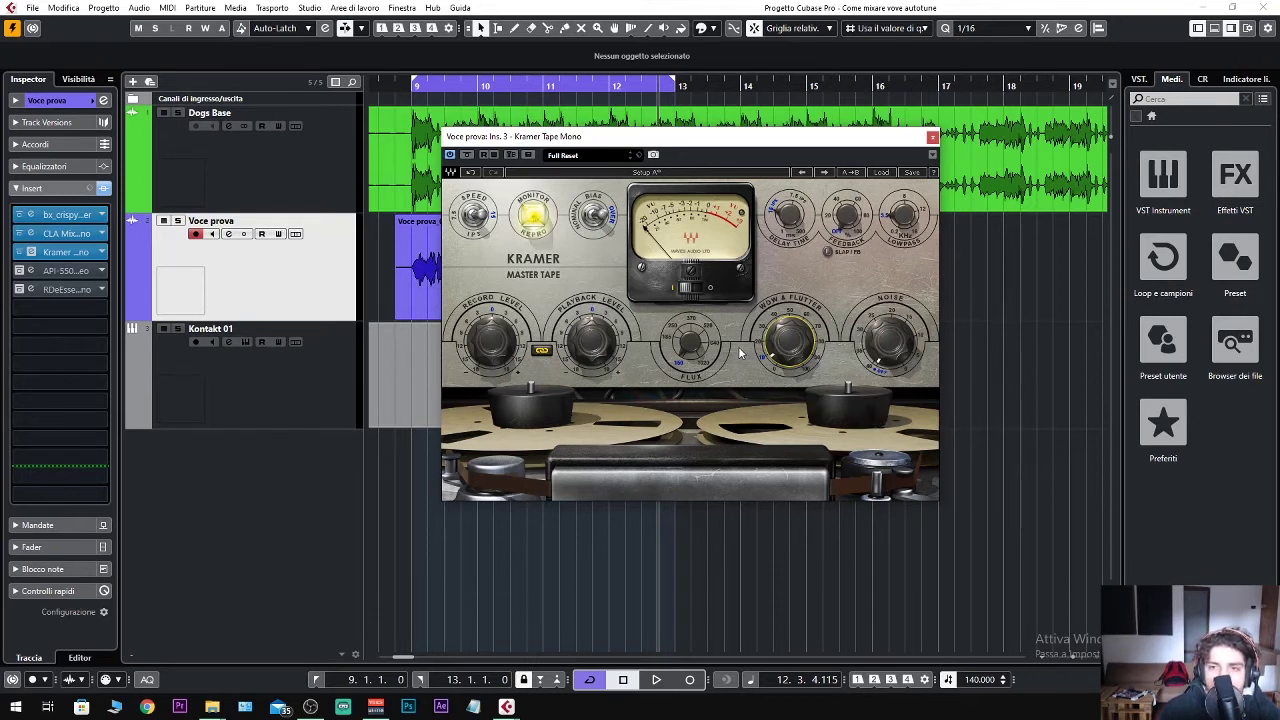
key("space")
key("space")
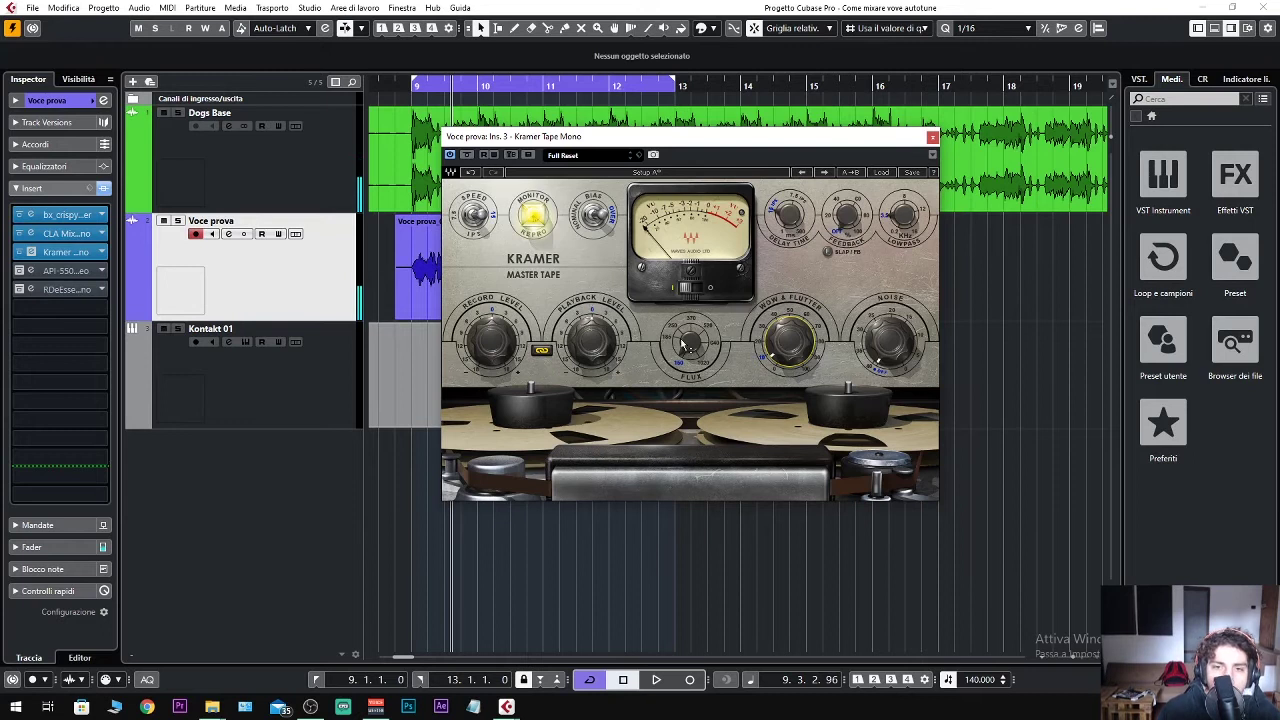
- Compare the vocal with Kramer Tape bypassed and active during playback, and close the plug-in window
key("space")
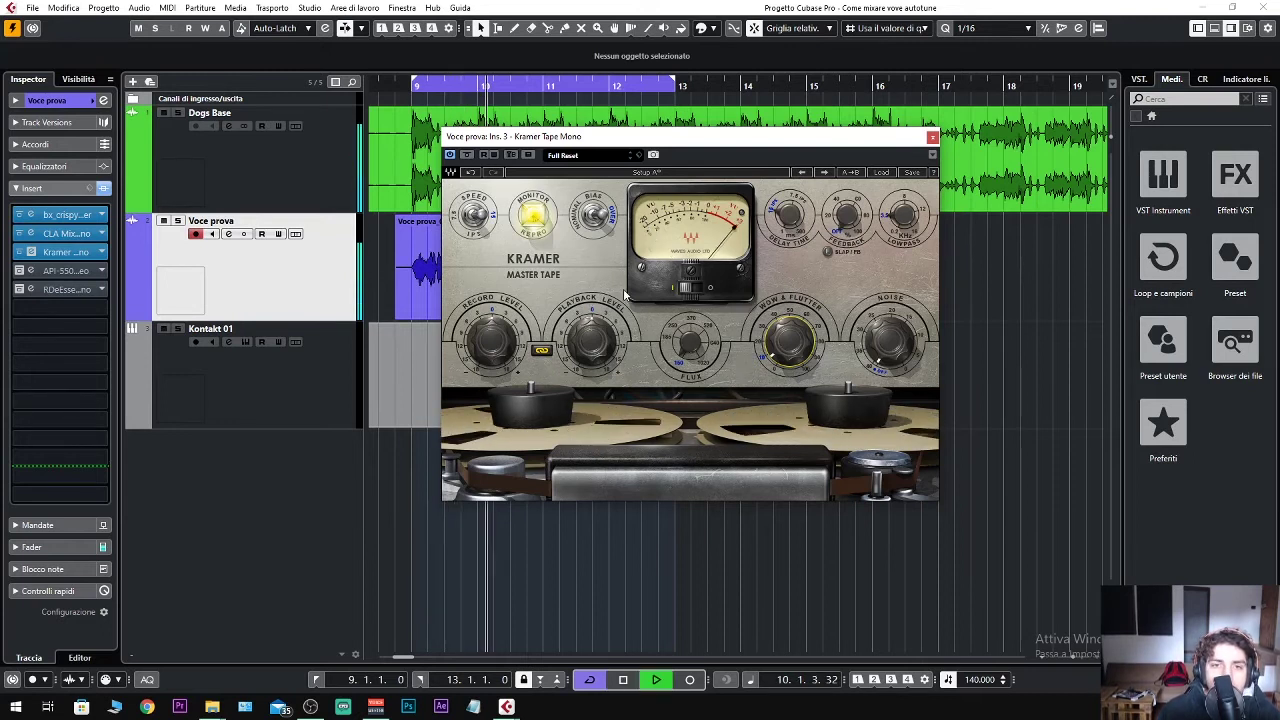
left_click(466, 156)
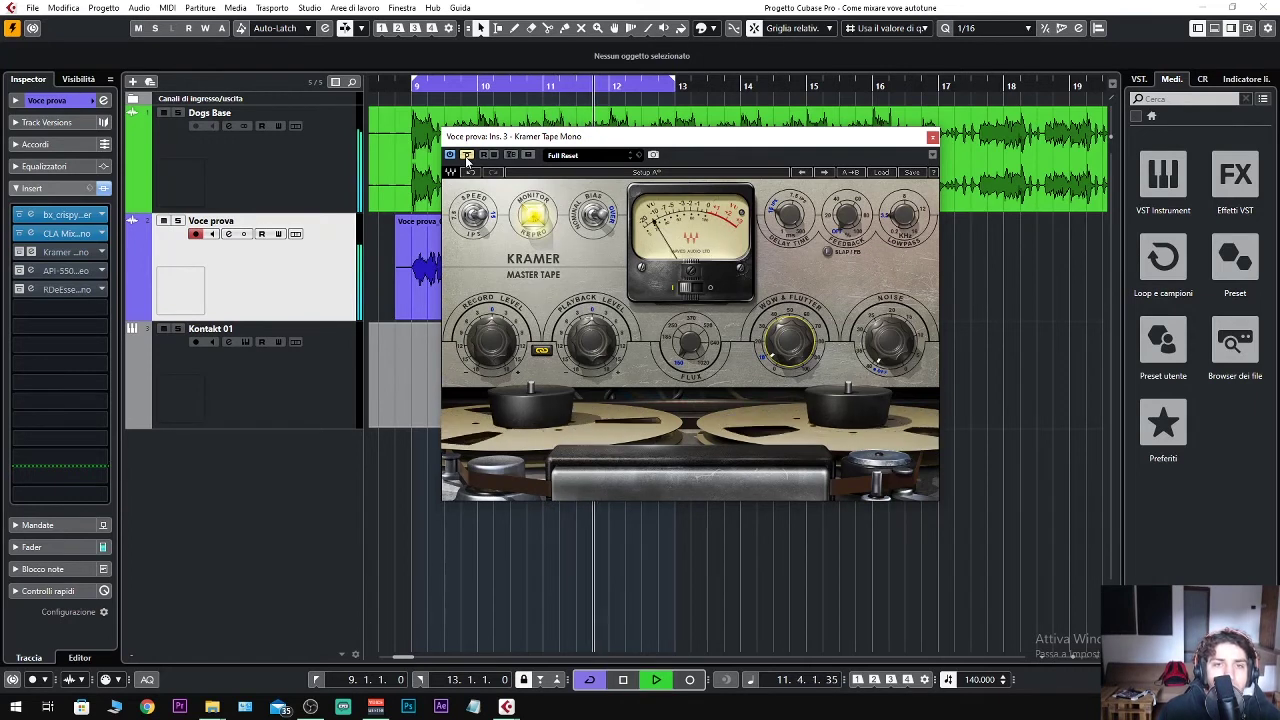
left_click(466, 156)
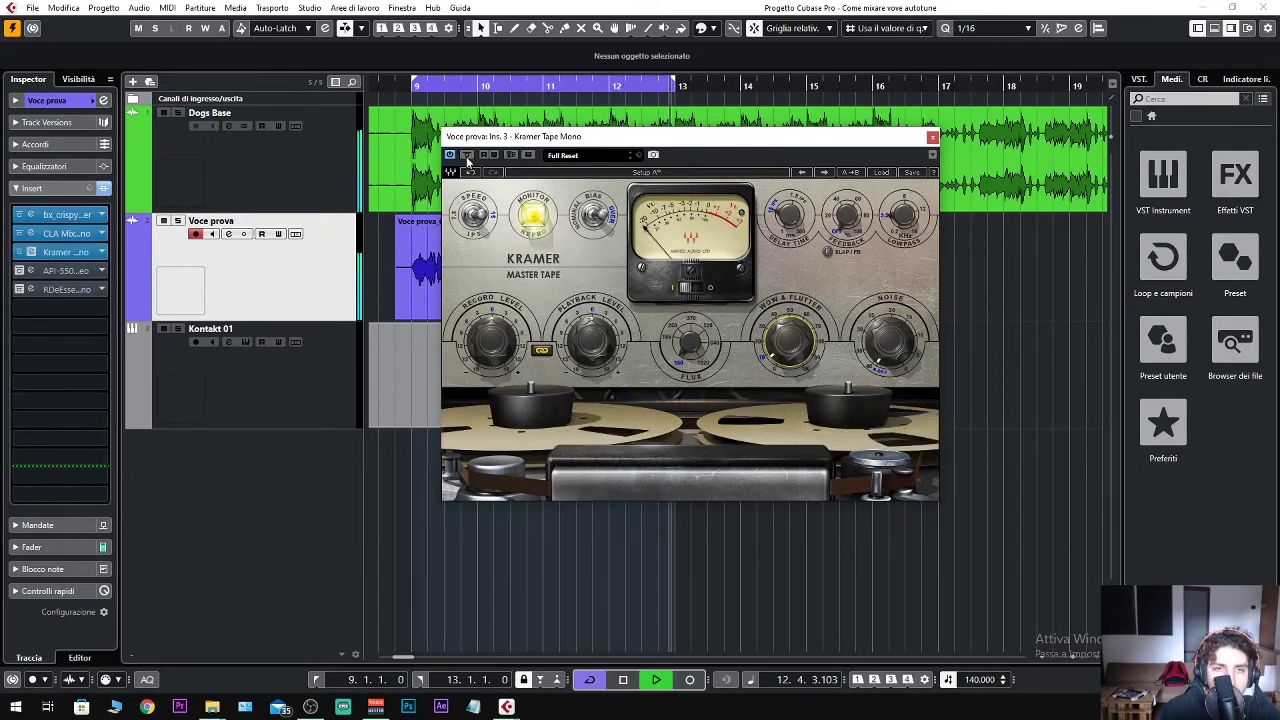
left_click(466, 156)
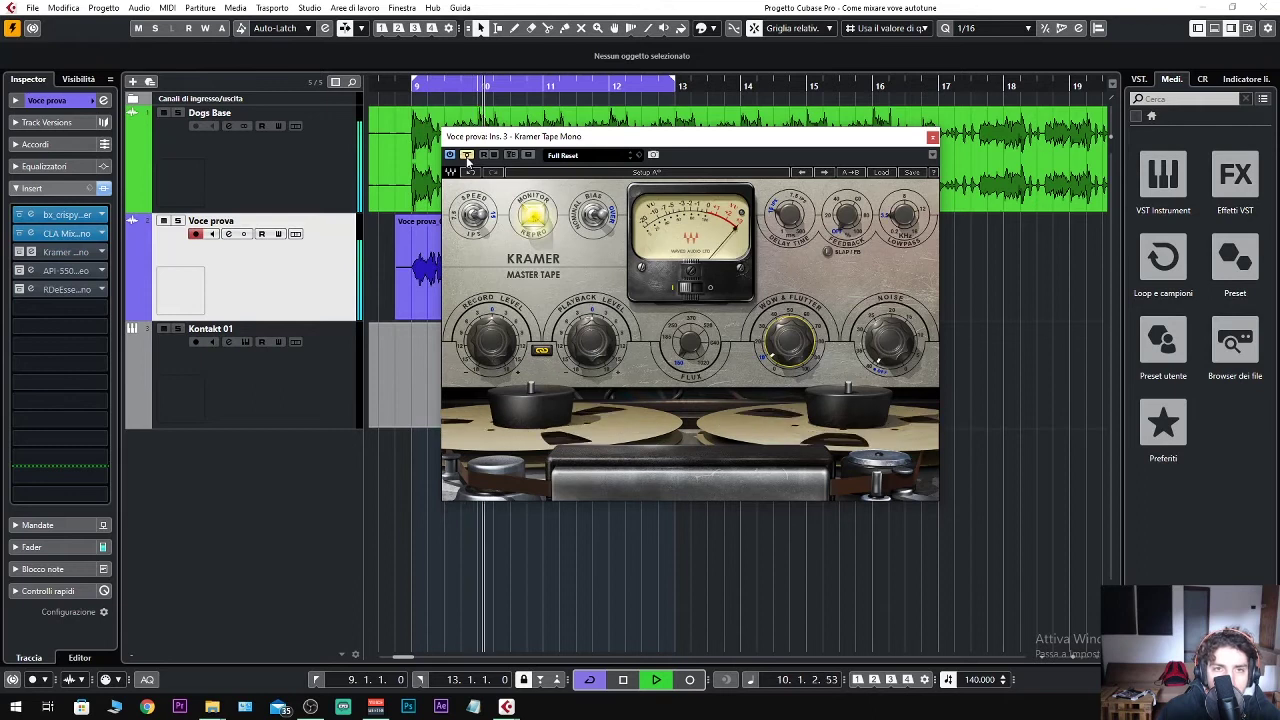
left_click(466, 156)
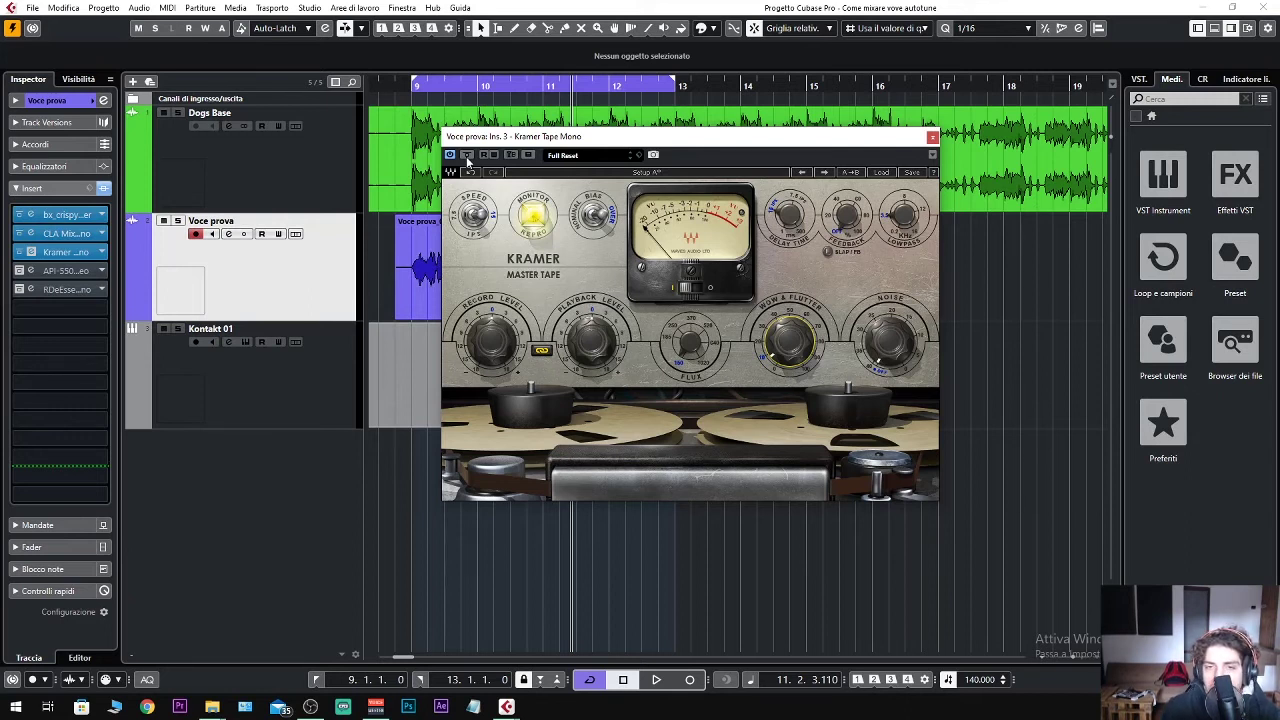
left_click(932, 136)
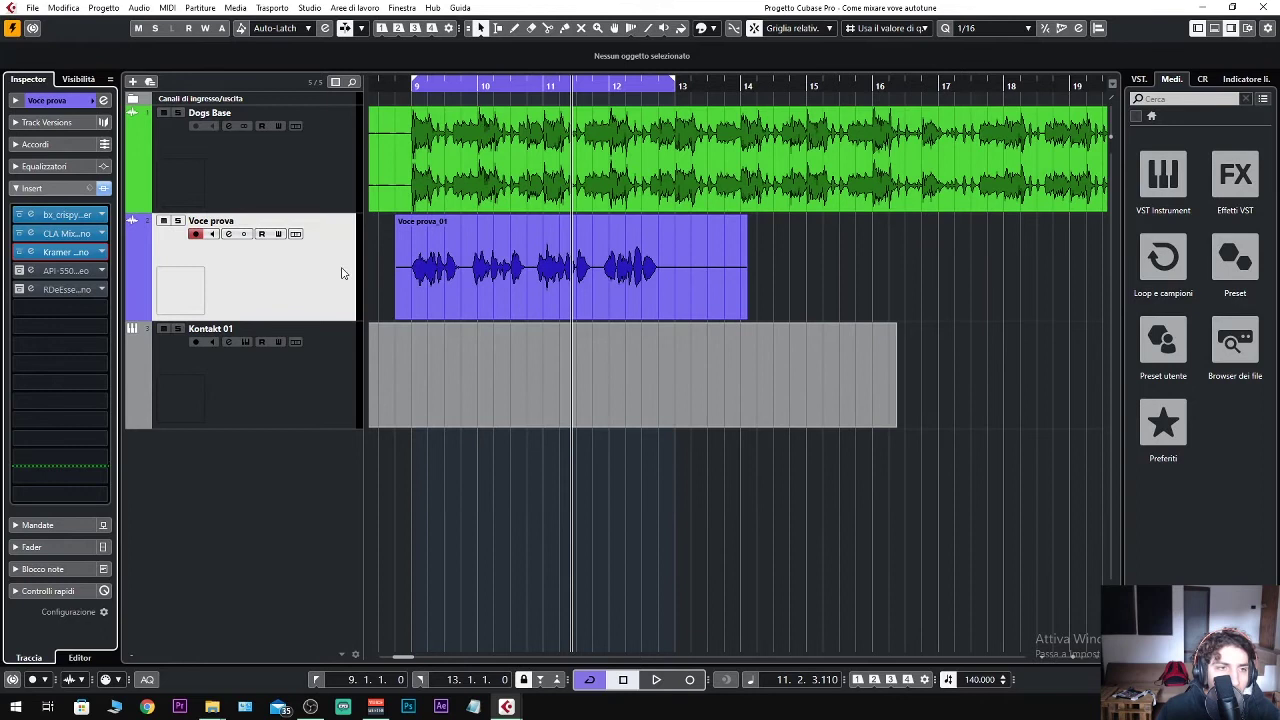
- Activate the API-550B insert on Voce prova, play a short passage with it, and check its low-mid band setting
left_click(18, 270)
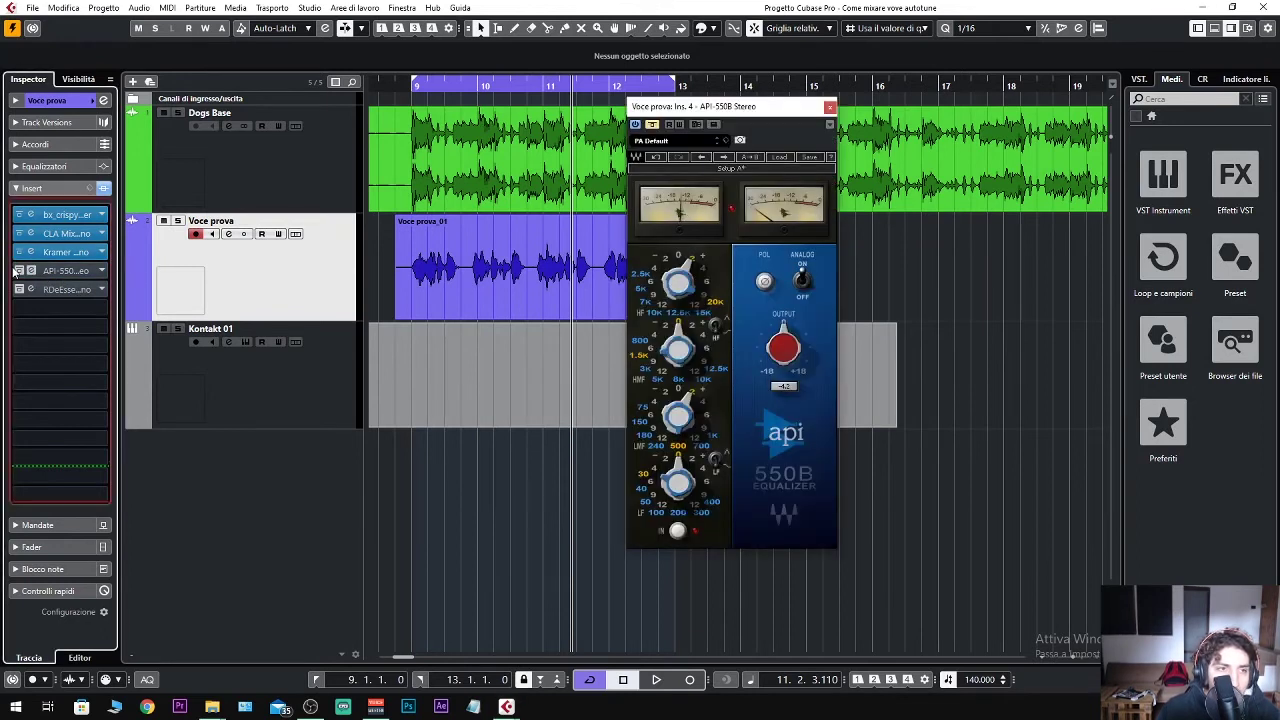
left_click_drag(716, 108, 692, 71)
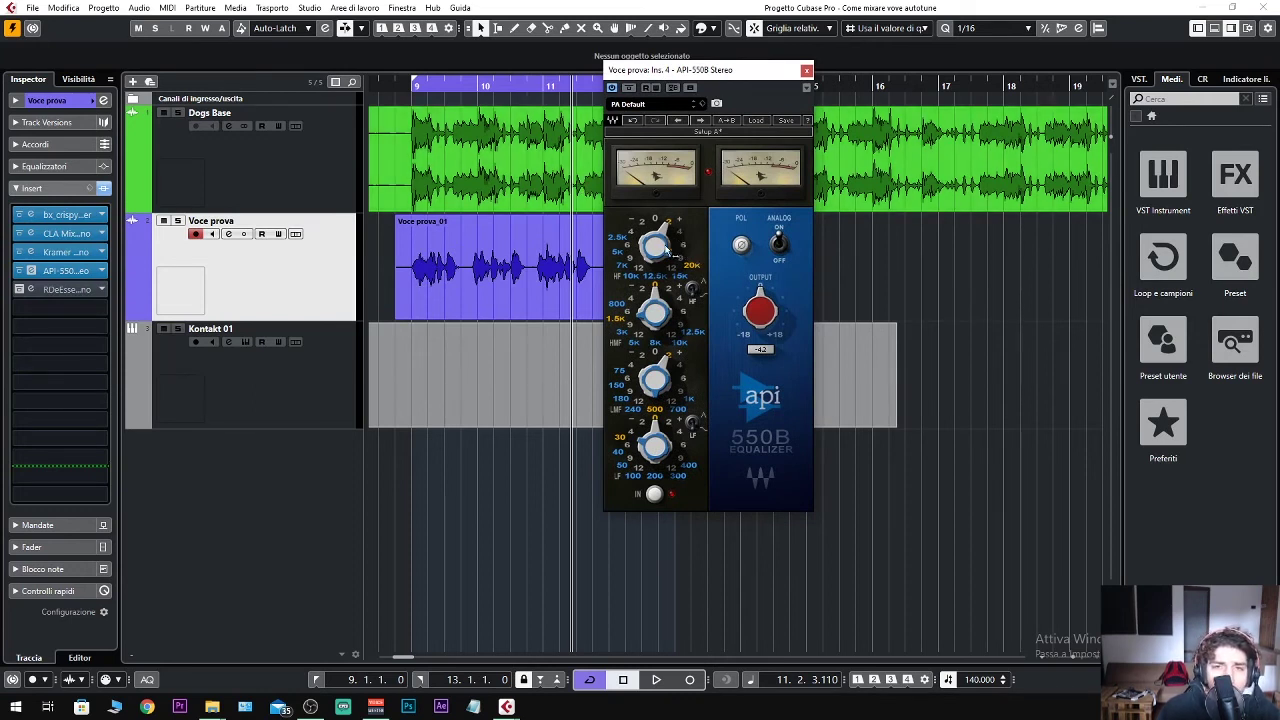
key("space")
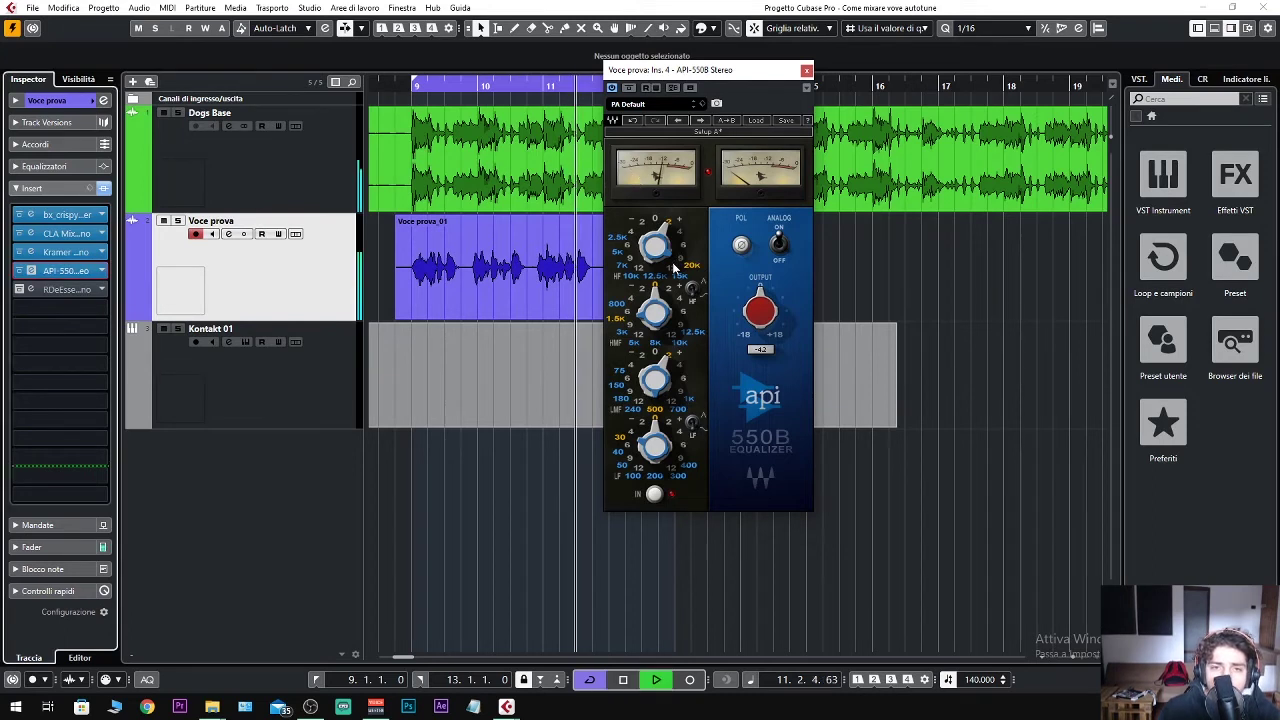
key("space")
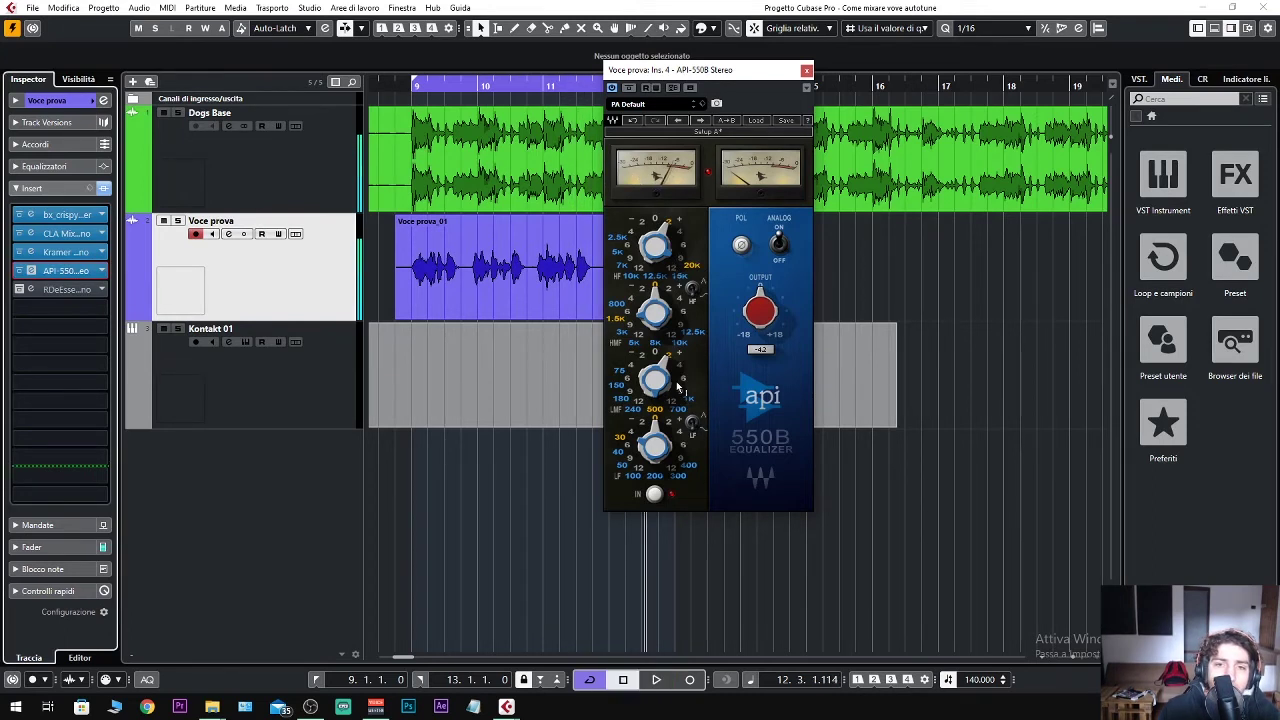
mouse_move(659, 397)
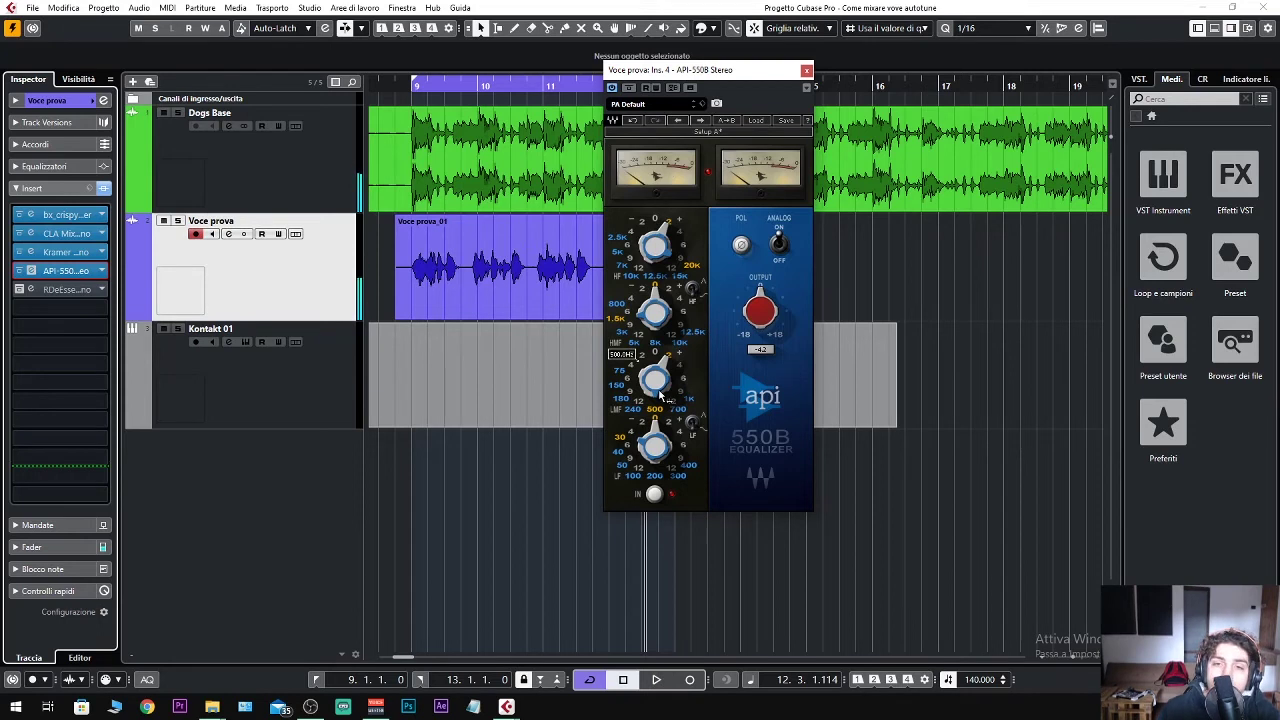
- Compare the vocal with API-550B bypassed and active during playback, and close the plug-in window
key("space")
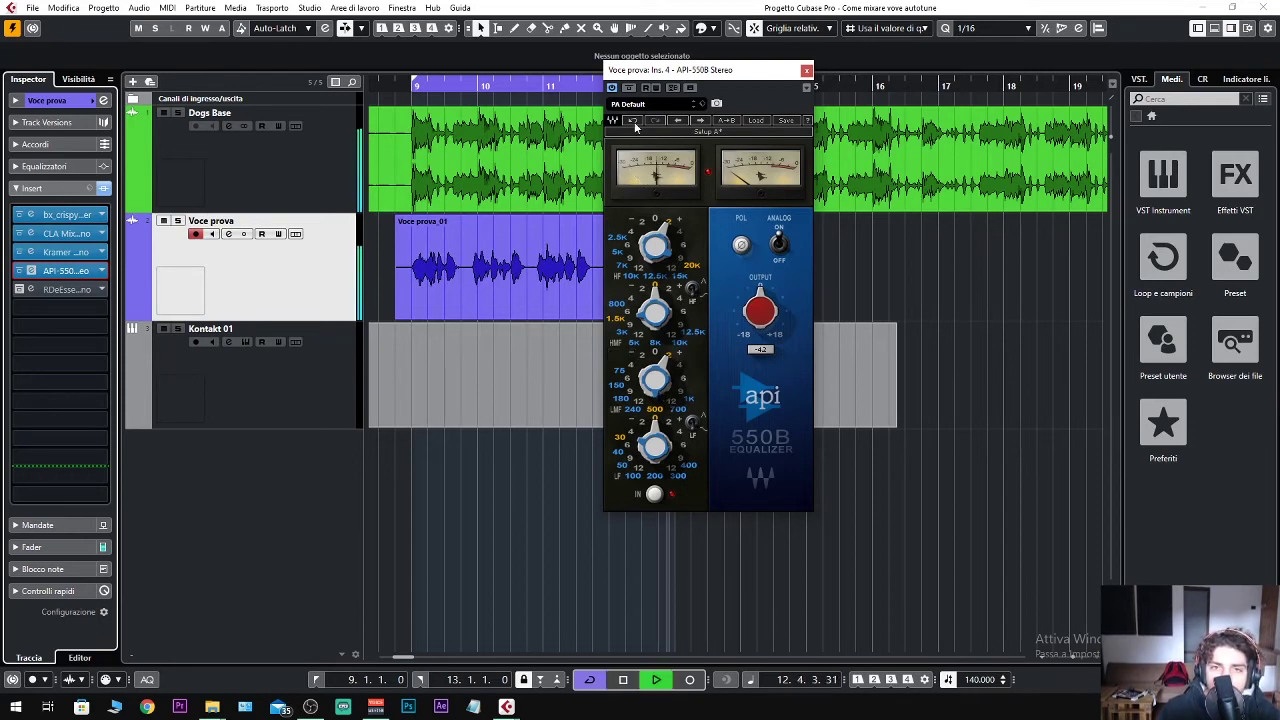
left_click(632, 89)
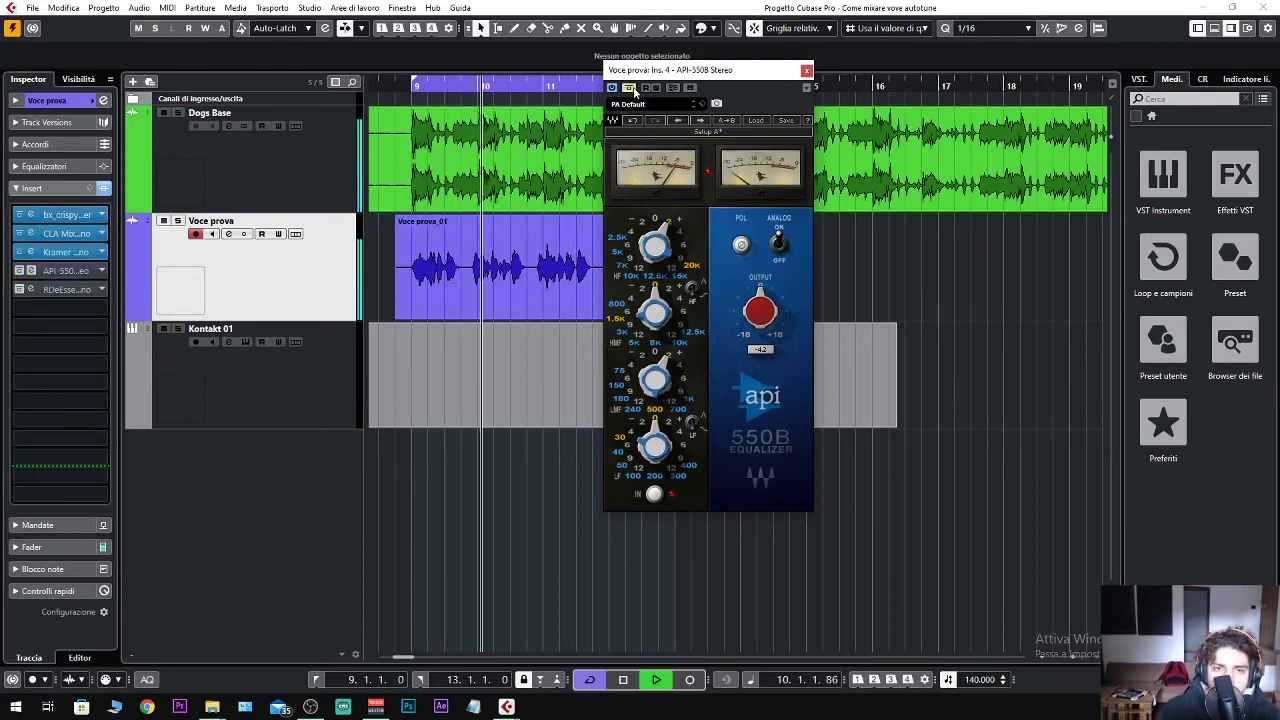
left_click(632, 89)
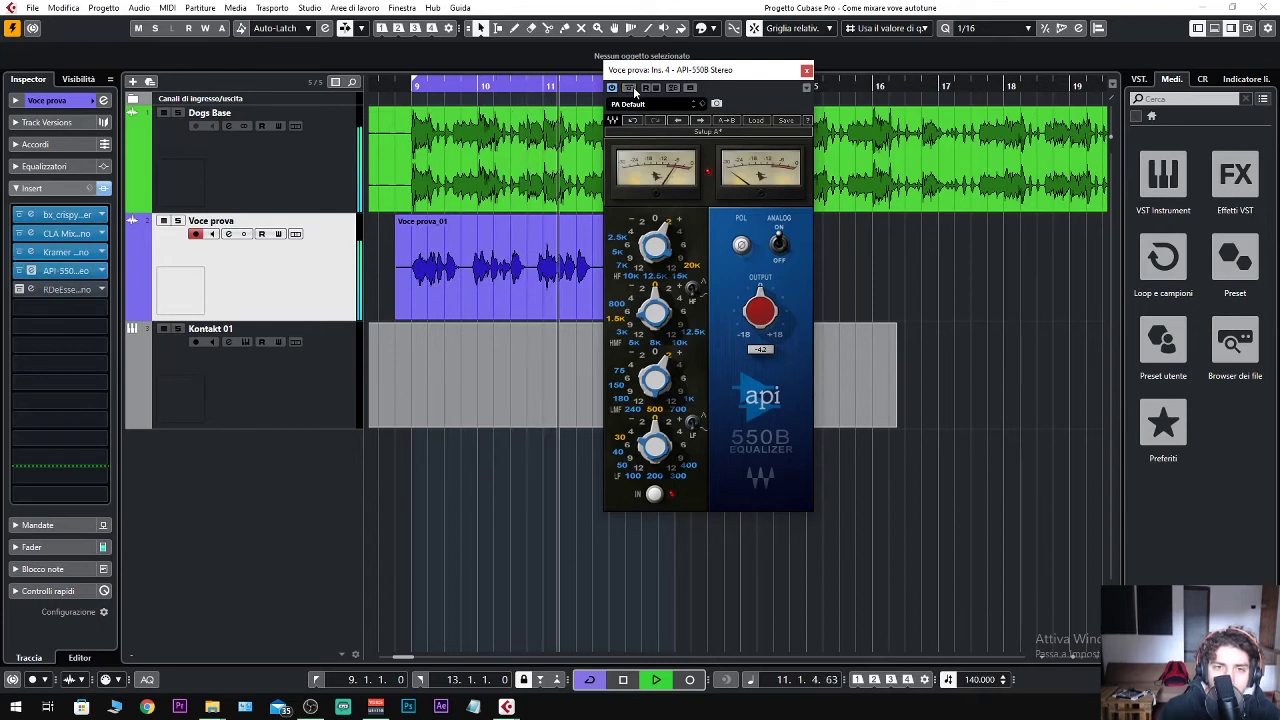
key("space")
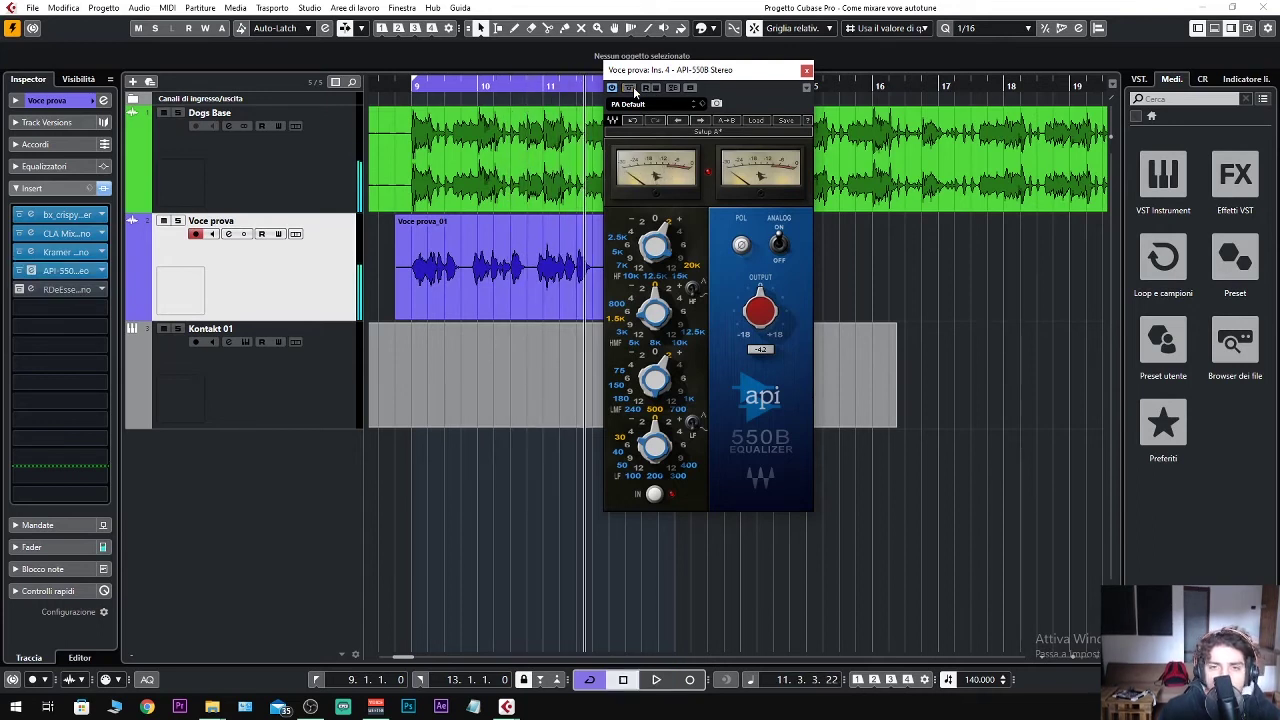
left_click(806, 70)
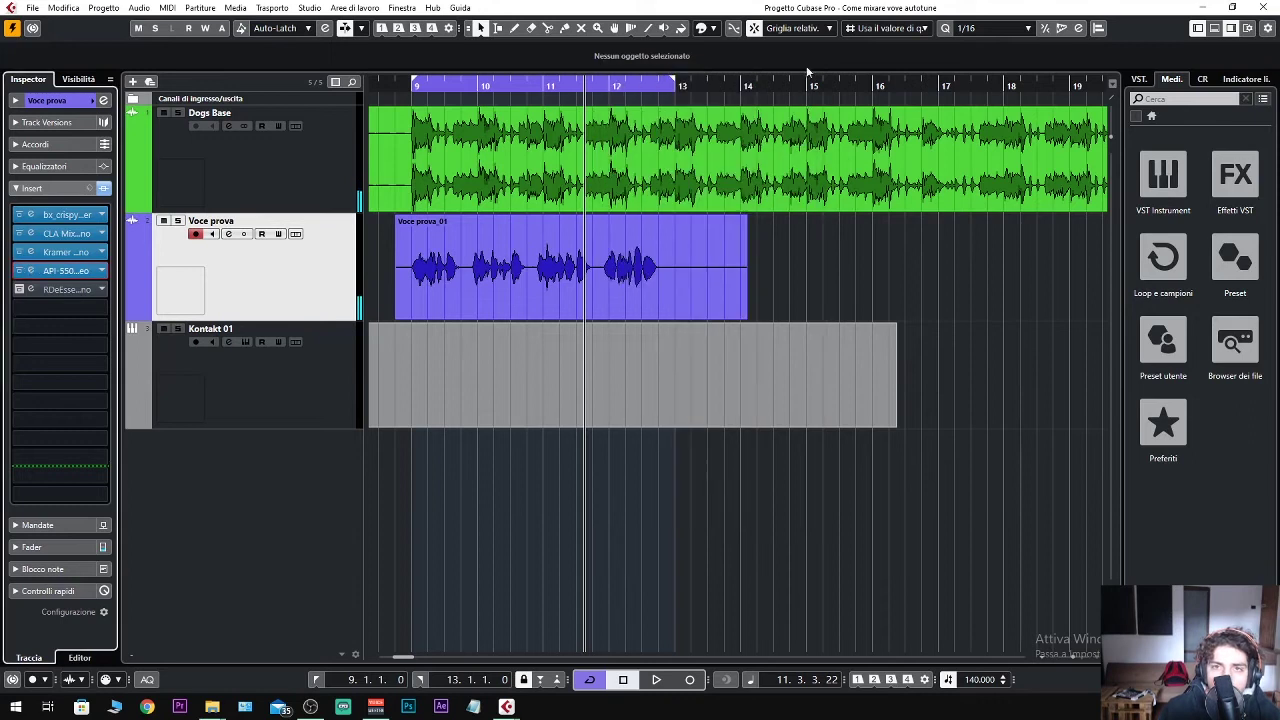
- Activate the RDeEsser Mono insert on Voce prova and audition the loop with it
left_click(63, 289)
left_click(18, 289)
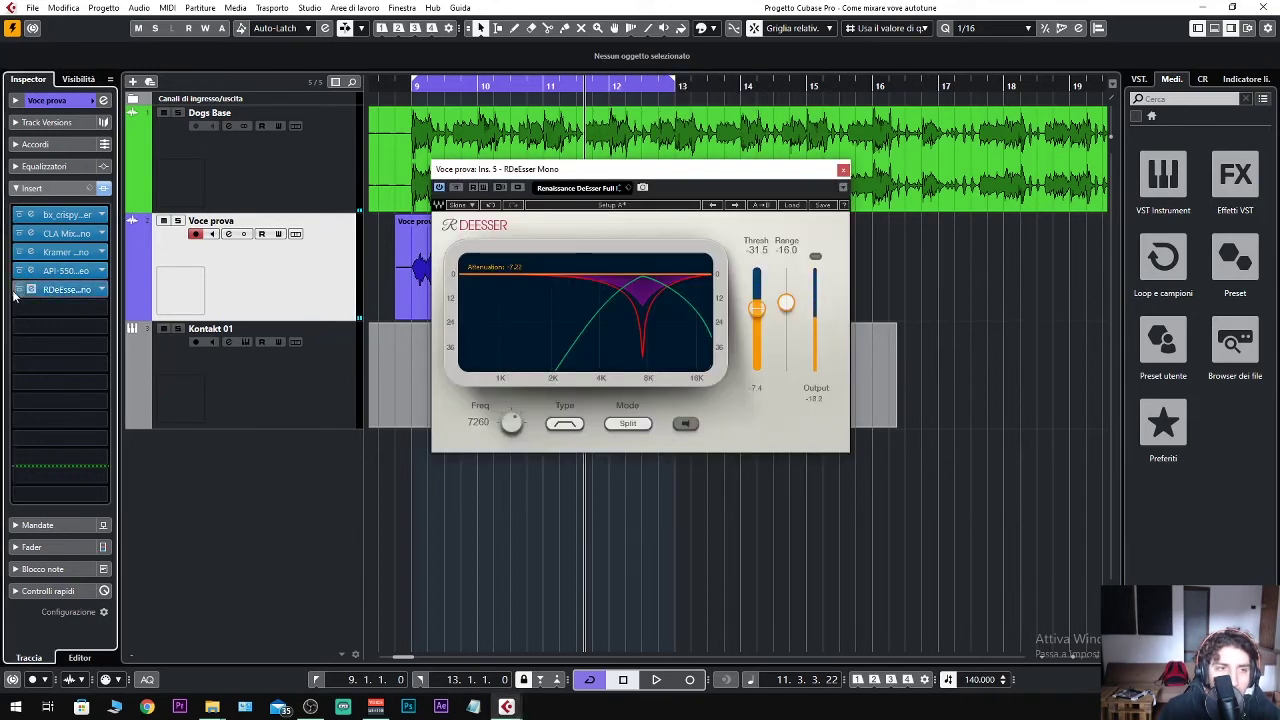
key("space")
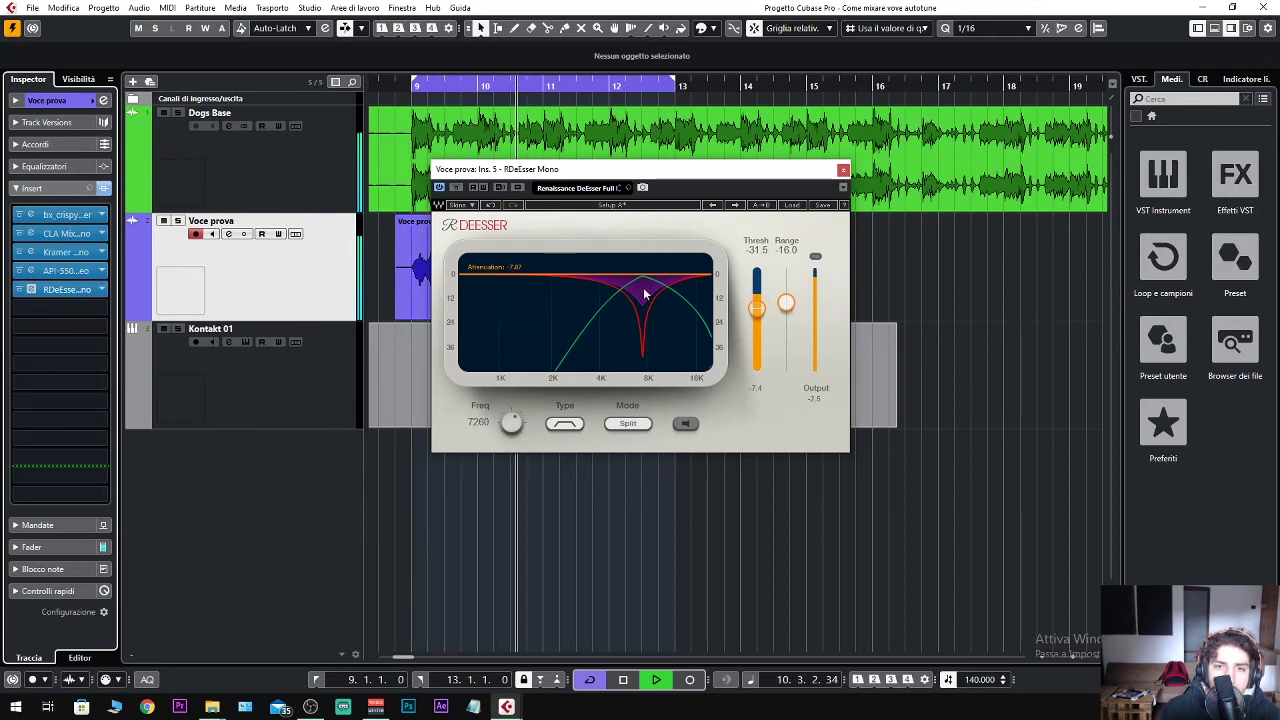
key("space")
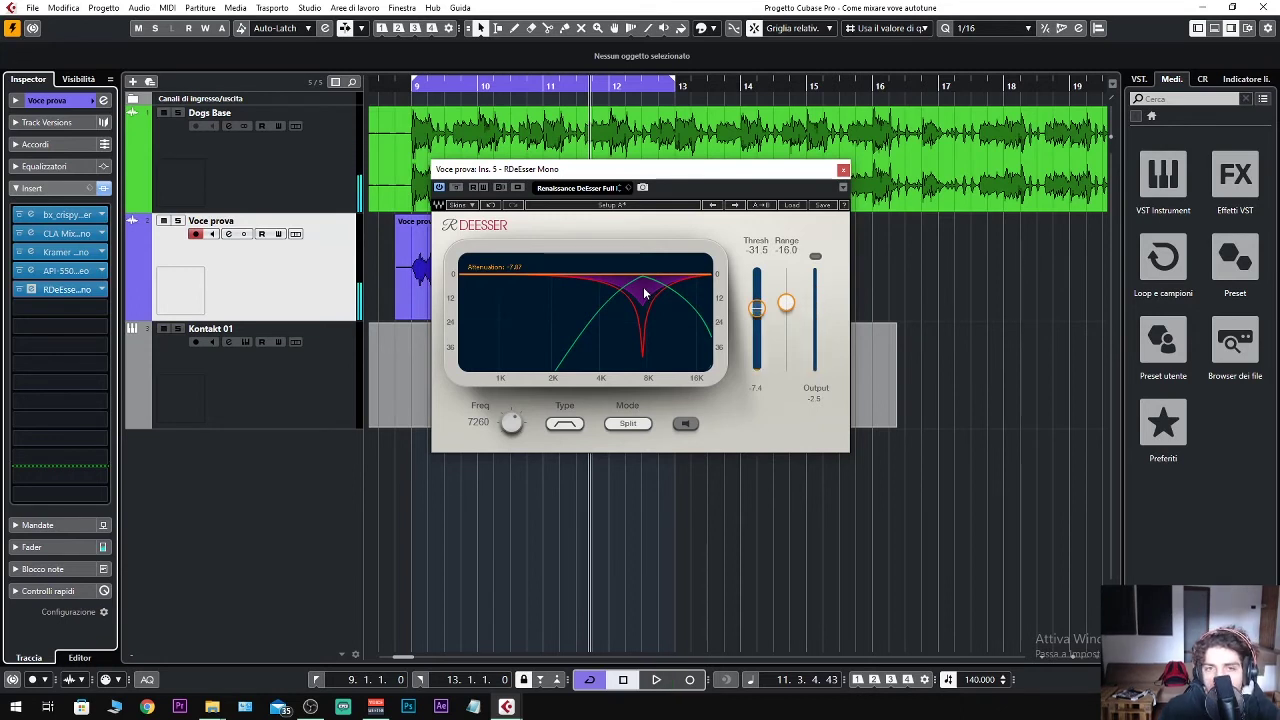
- Review API-550B's high-frequency boost against RDeEsser's attenuation curve, and close both plug-in windows
left_click(31, 270)
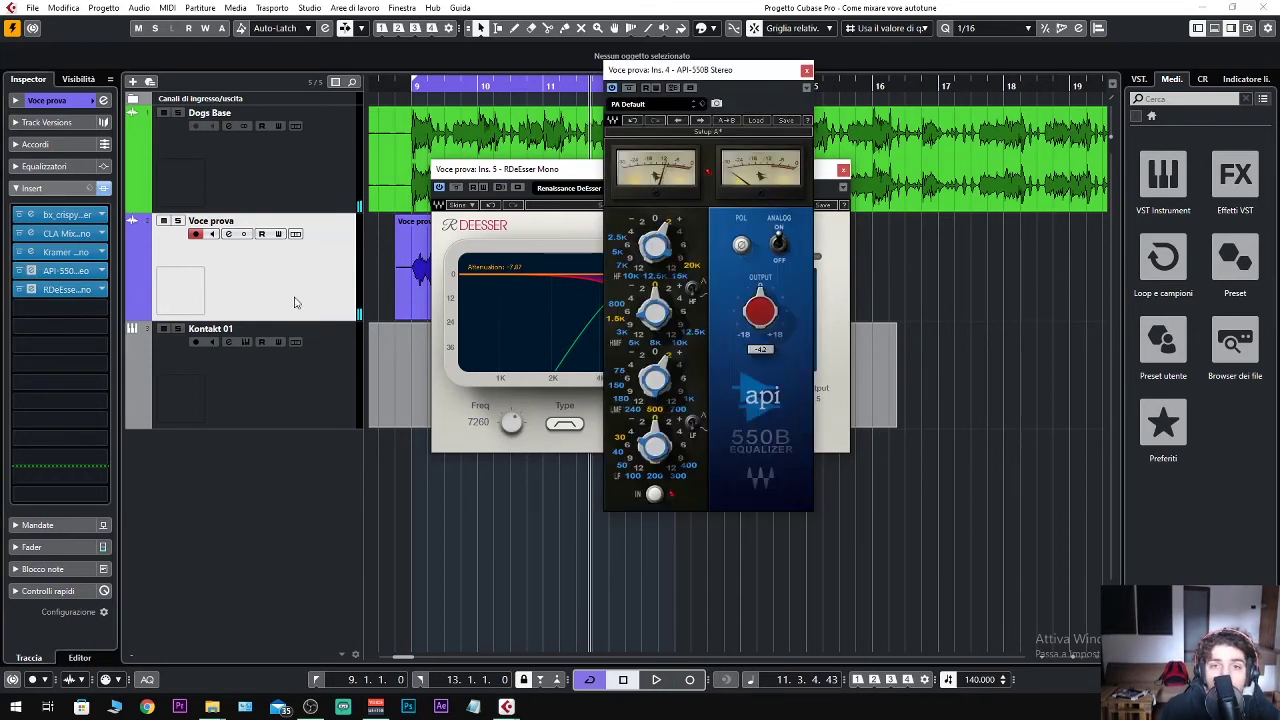
mouse_move(678, 236)
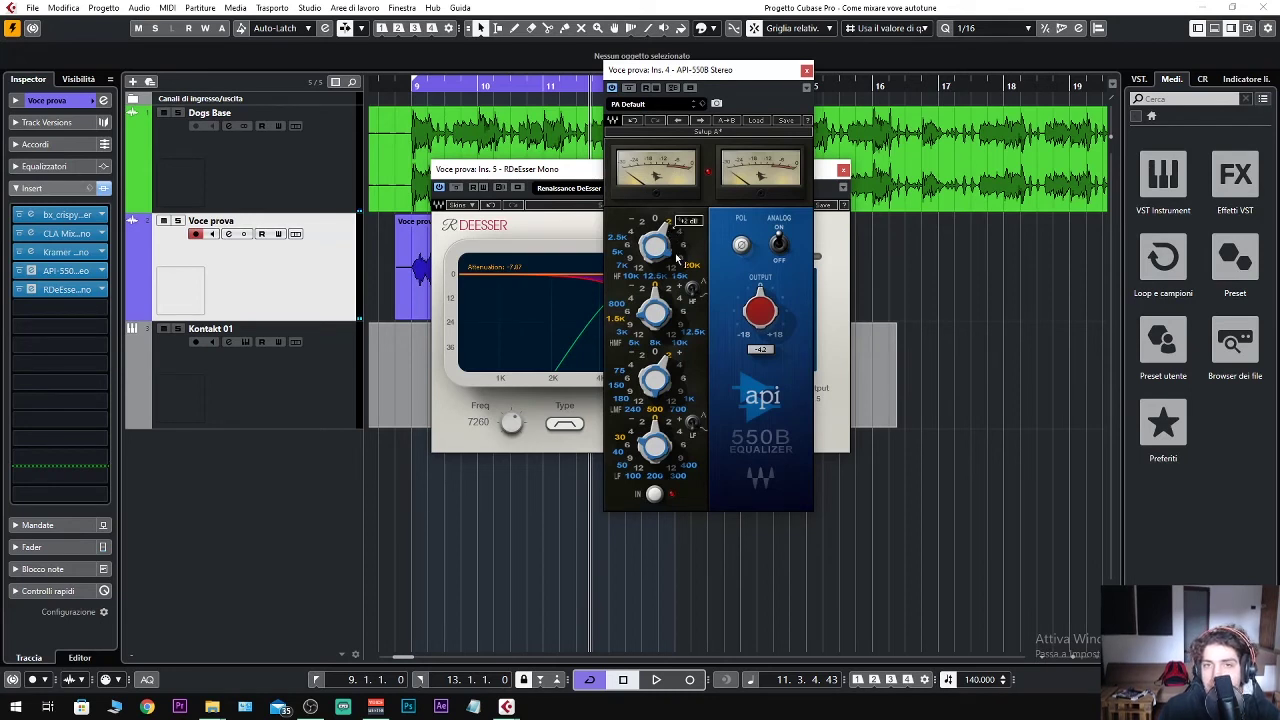
left_click(569, 181)
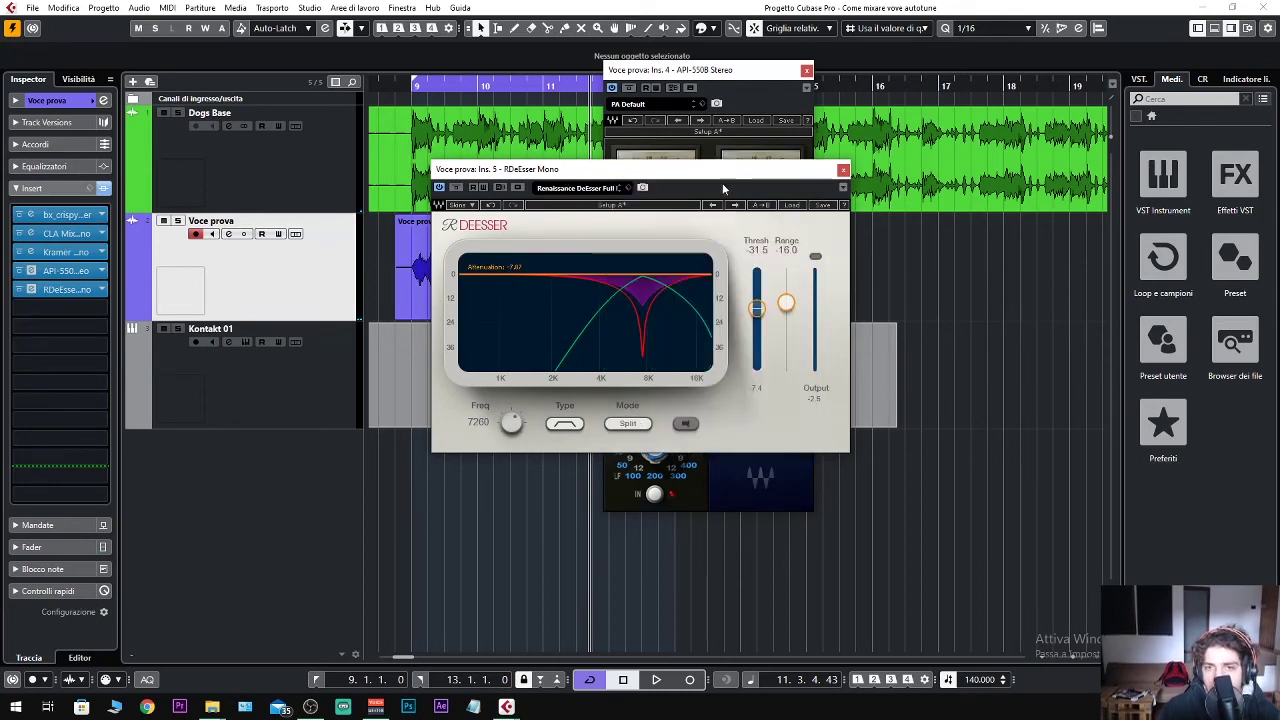
left_click(843, 170)
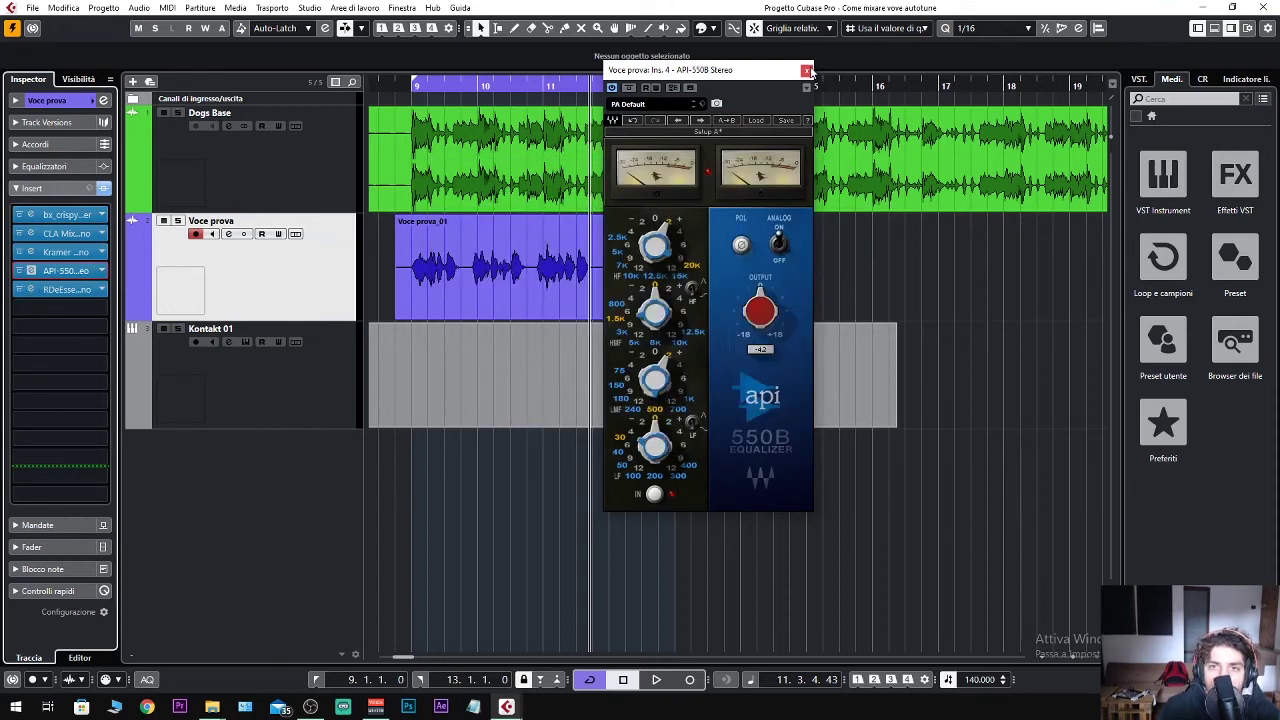
left_click(807, 70)
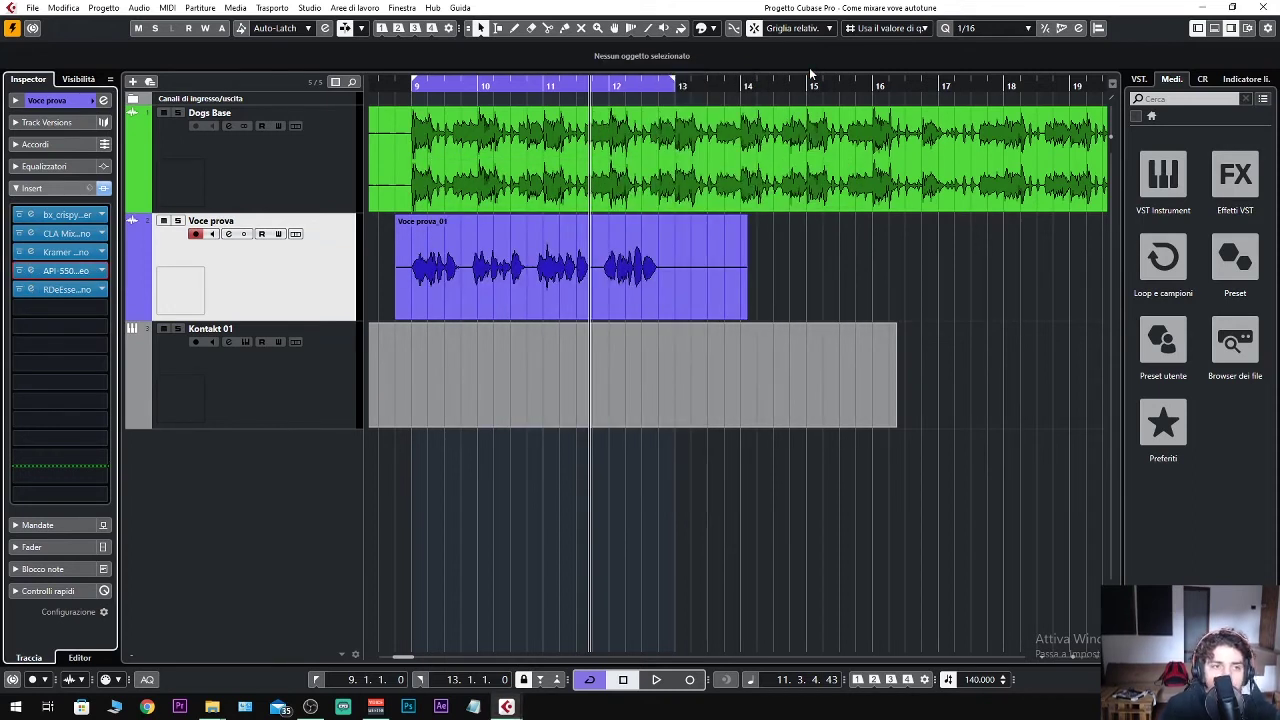
- Compare the vocal with the entire Voce prova insert chain bypassed and active during loop playback
key("space")
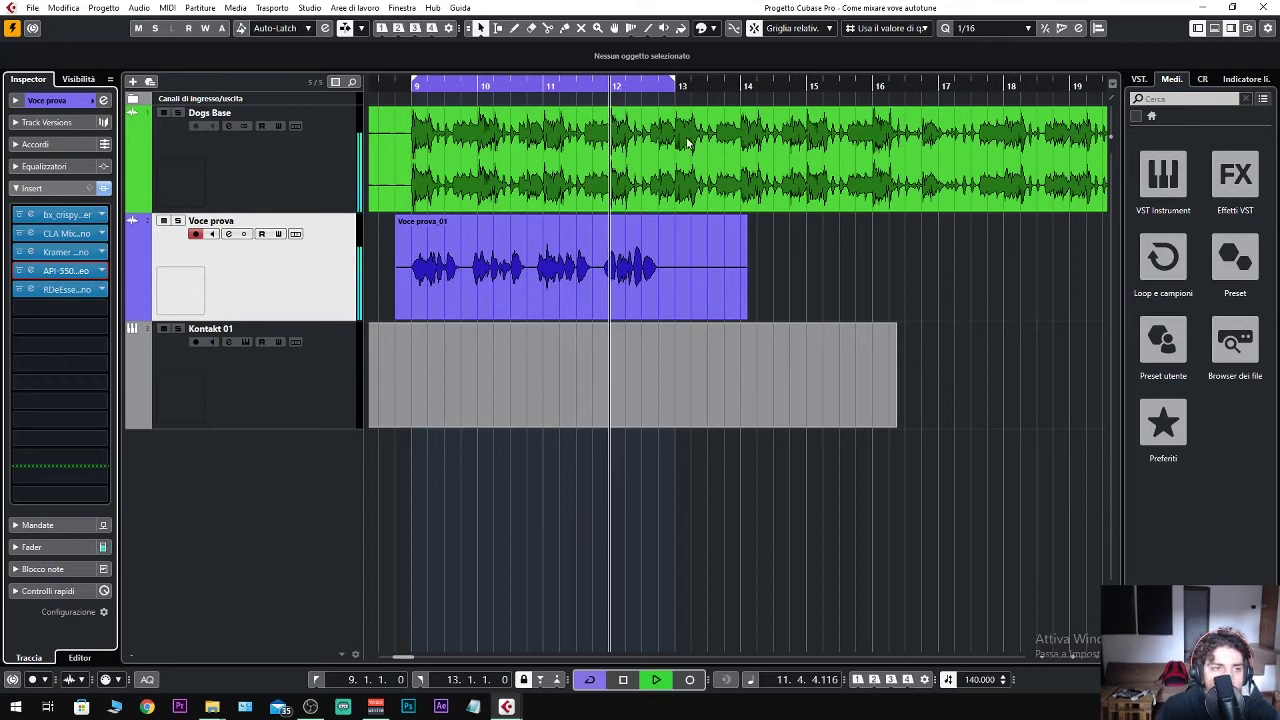
left_click(108, 189)
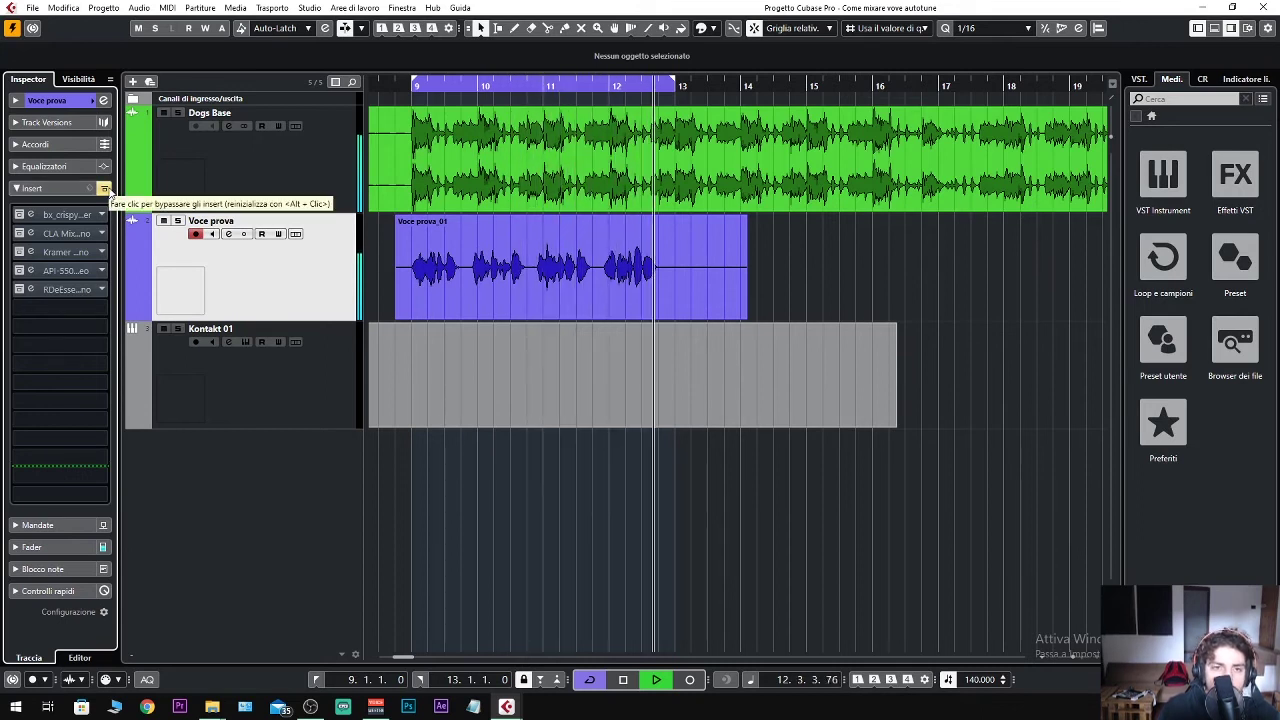
left_click(104, 189)
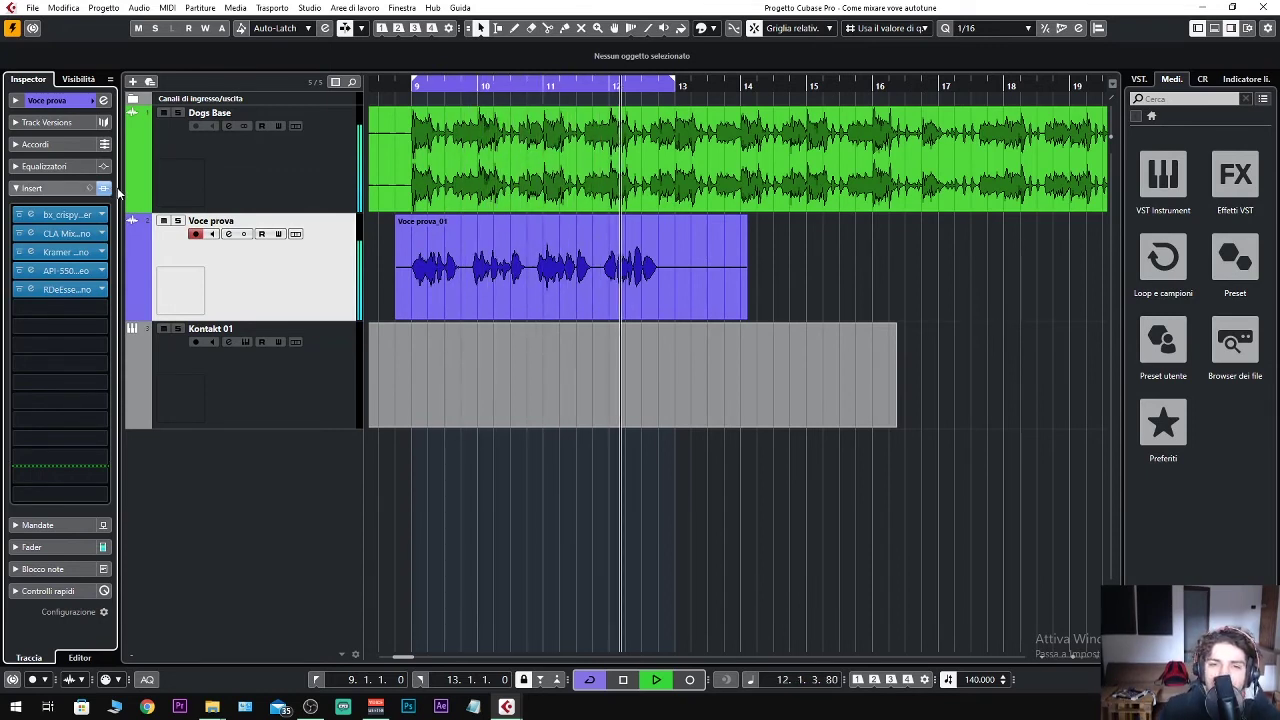
key("space")
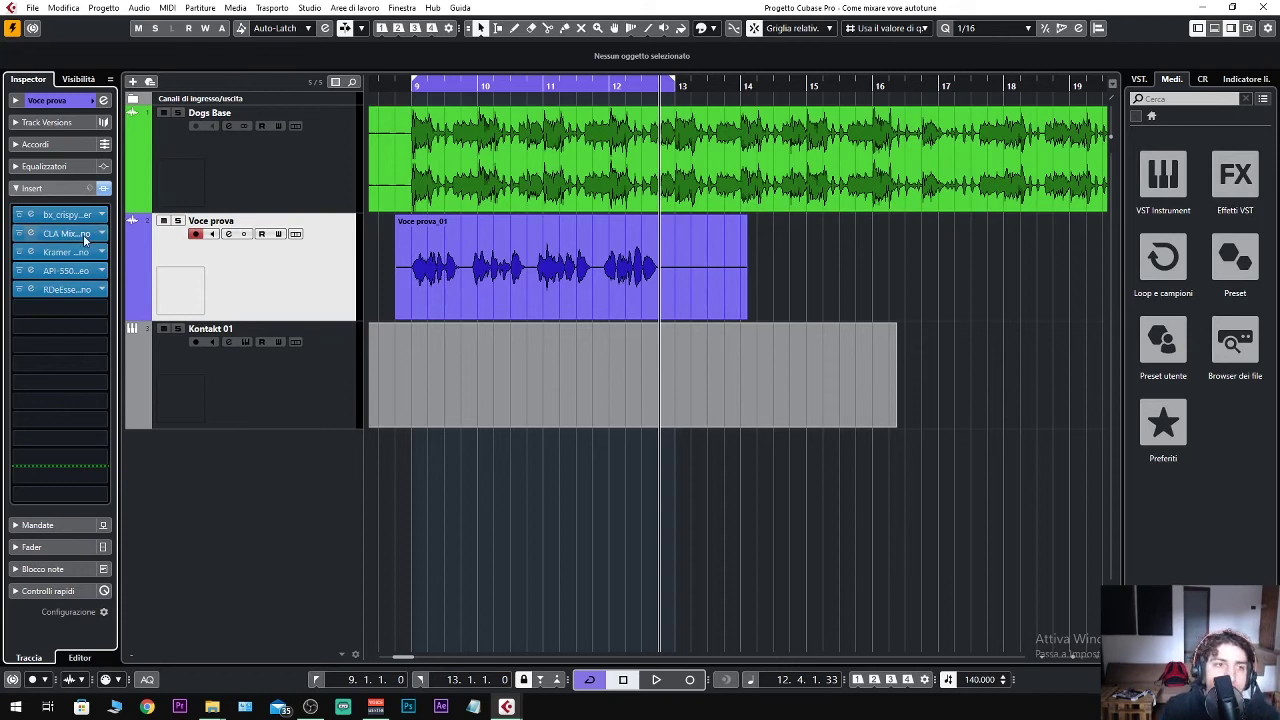
- Review the CLA MixHub settings on Voce prova and close the plug-in window
left_click(66, 233)
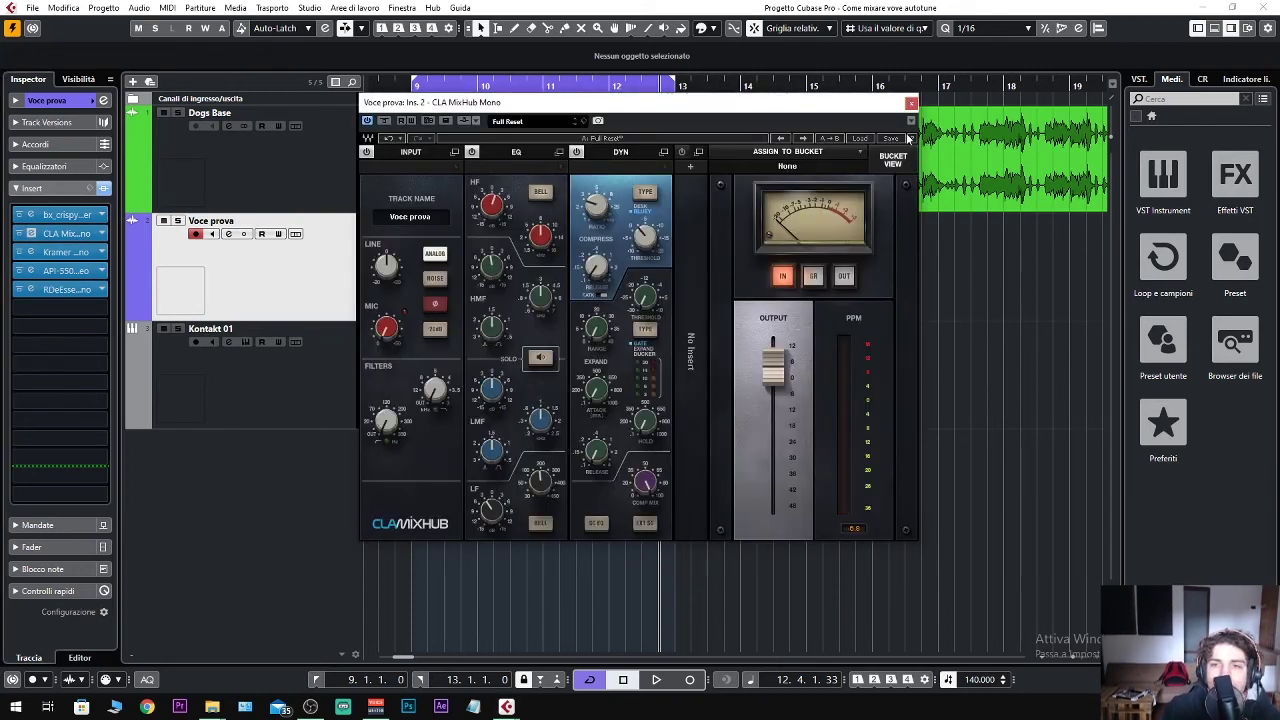
left_click(912, 104)
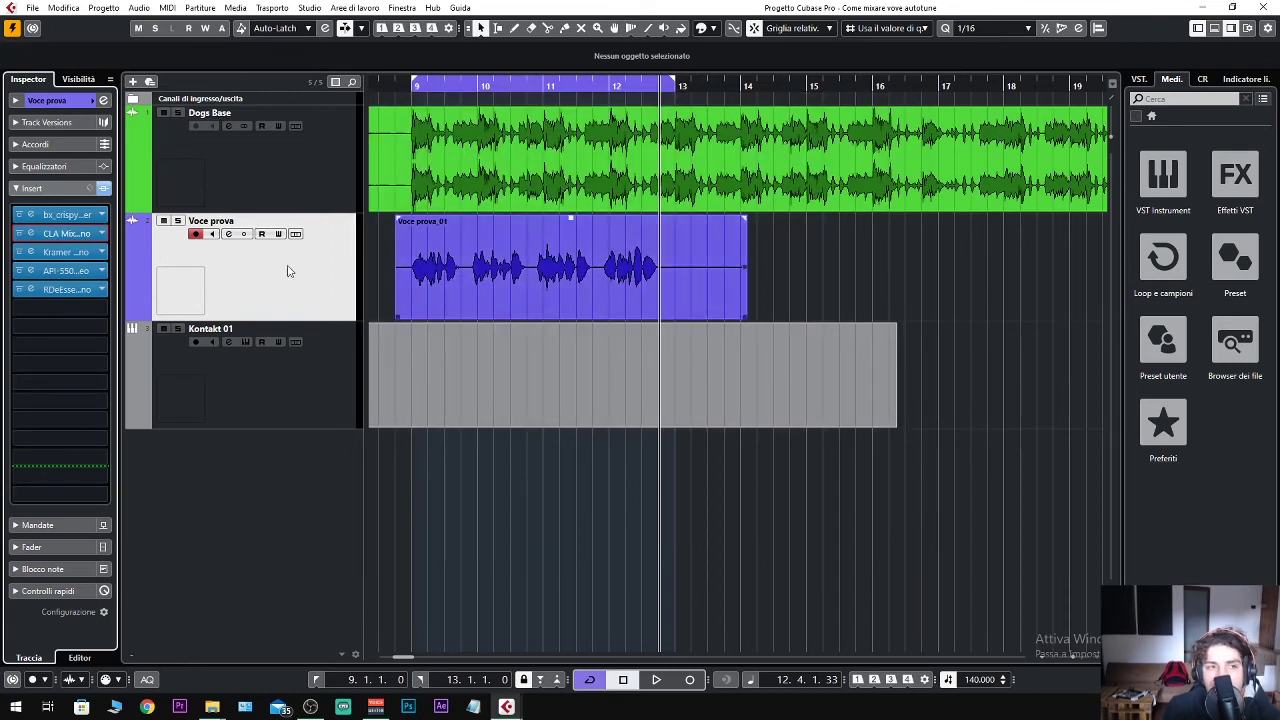